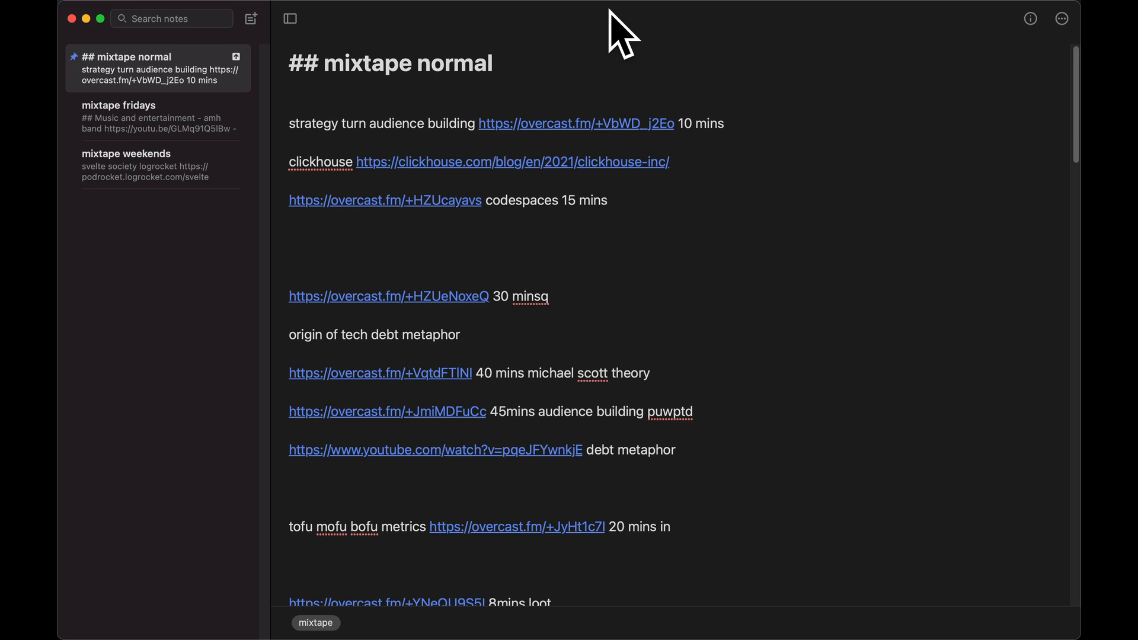
Step: Switch to the web browser and open The Swyx Mixtape site, swyx.transistor.fm, in a new tab
{"action": "key", "text": "super+Tab"}
{"action": "left_click", "coordinate": [659, 22]}
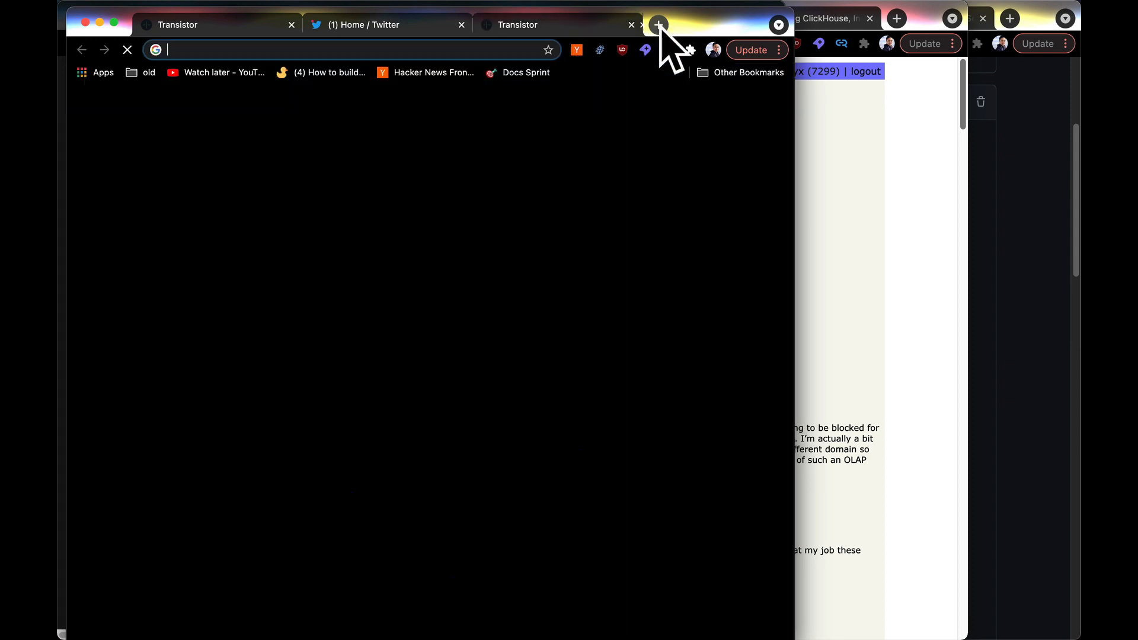
{"action": "type", "text": "sw"}
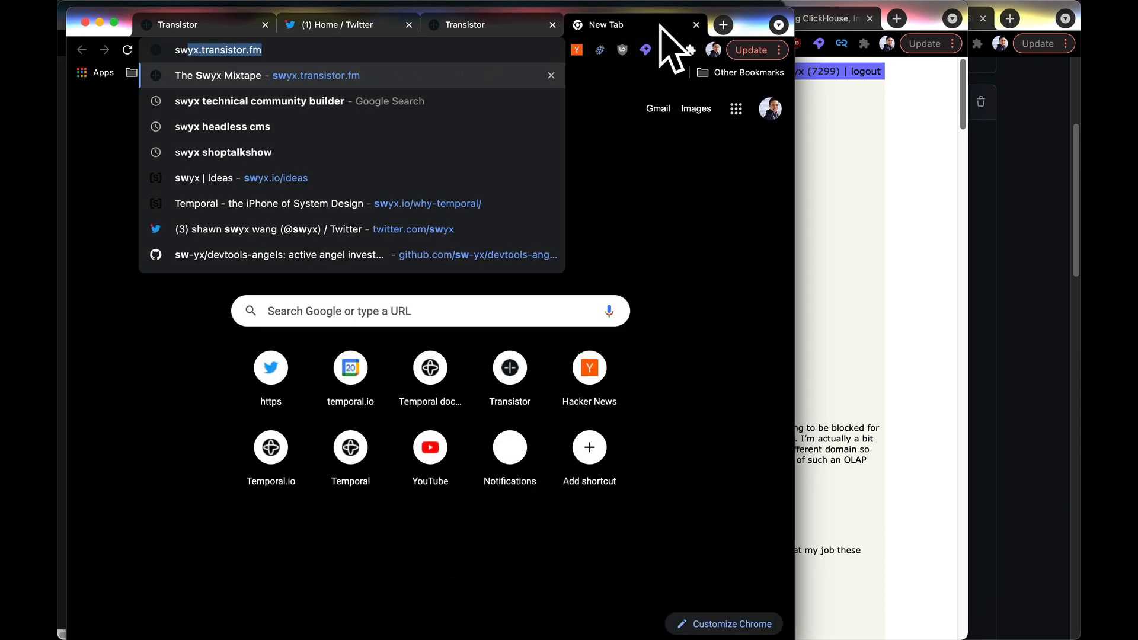
{"action": "key", "text": "Return"}
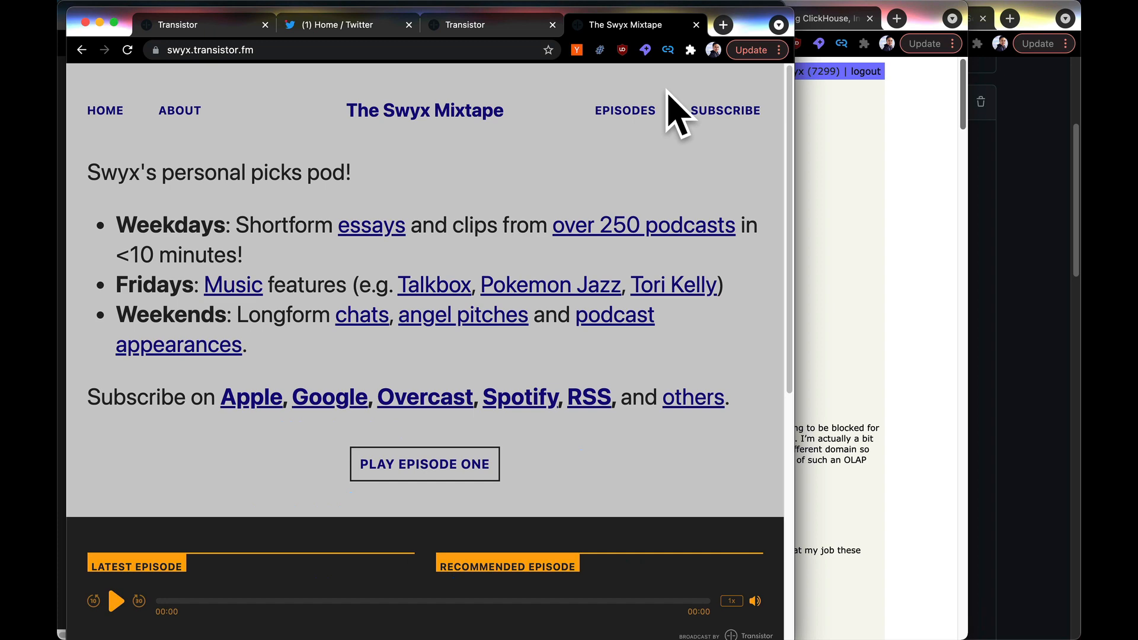
Step: Switch to the notes app and review the podcast links and minute marks in the "mixtape normal" note, including the loot and eth mev group
{"action": "key", "text": "super+Tab"}
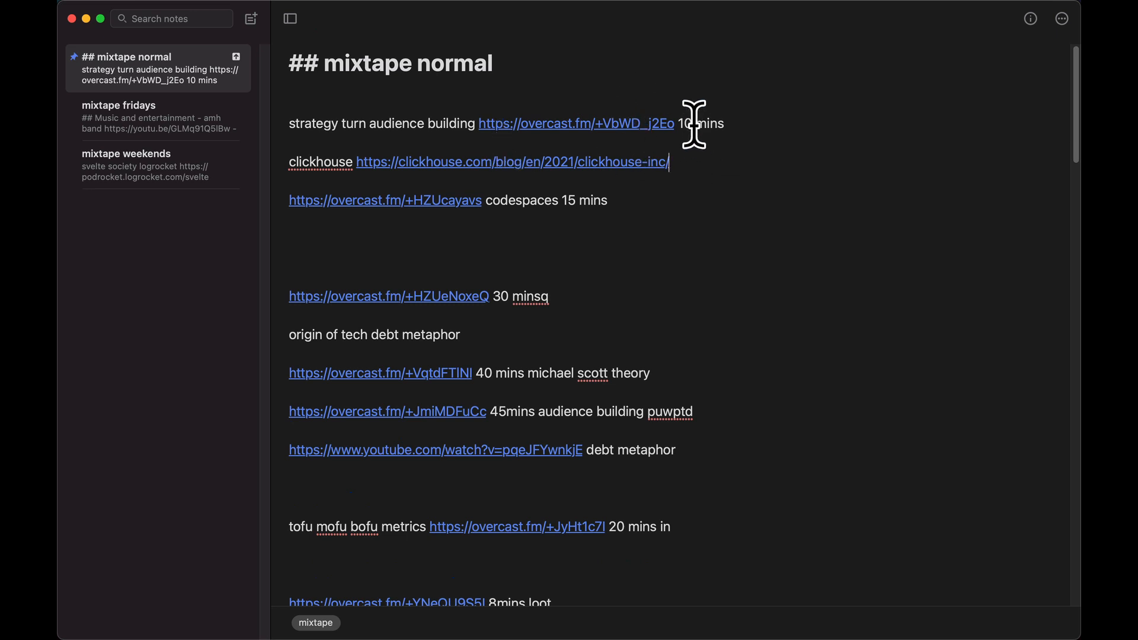
{"action": "left_click_drag", "start_coordinate": [679, 125], "coordinate": [727, 126]}
{"action": "left_click_drag", "start_coordinate": [567, 203], "coordinate": [619, 201]}
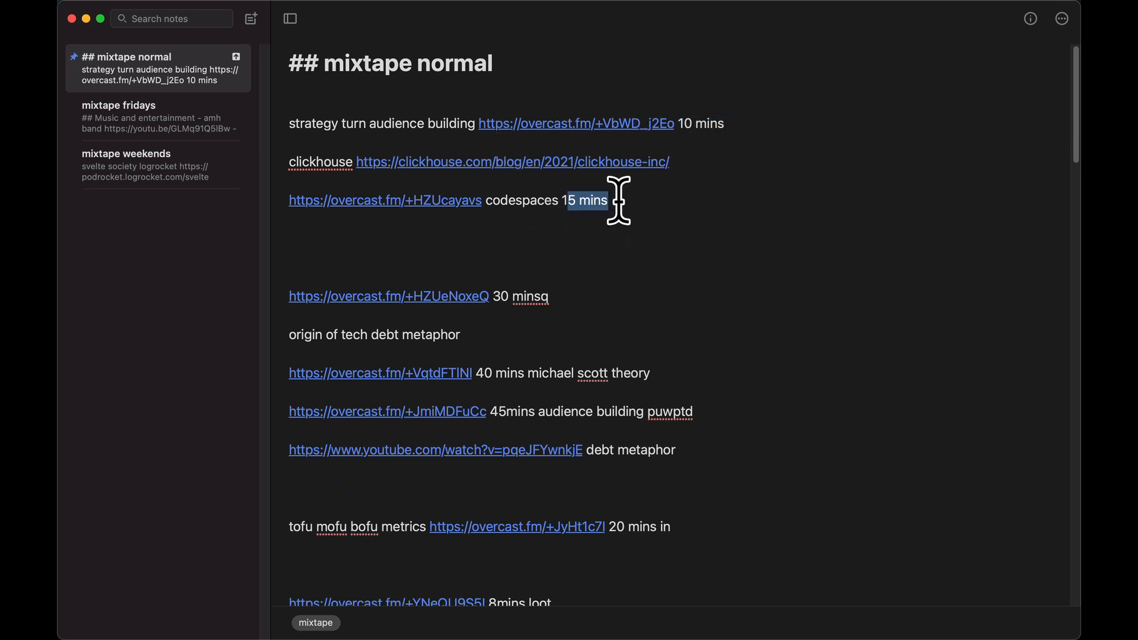
{"action": "left_click_drag", "start_coordinate": [493, 296], "coordinate": [554, 297]}
{"action": "left_click_drag", "start_coordinate": [494, 373], "coordinate": [646, 396]}
{"action": "left_click_drag", "start_coordinate": [1074, 95], "coordinate": [1021, 52]}
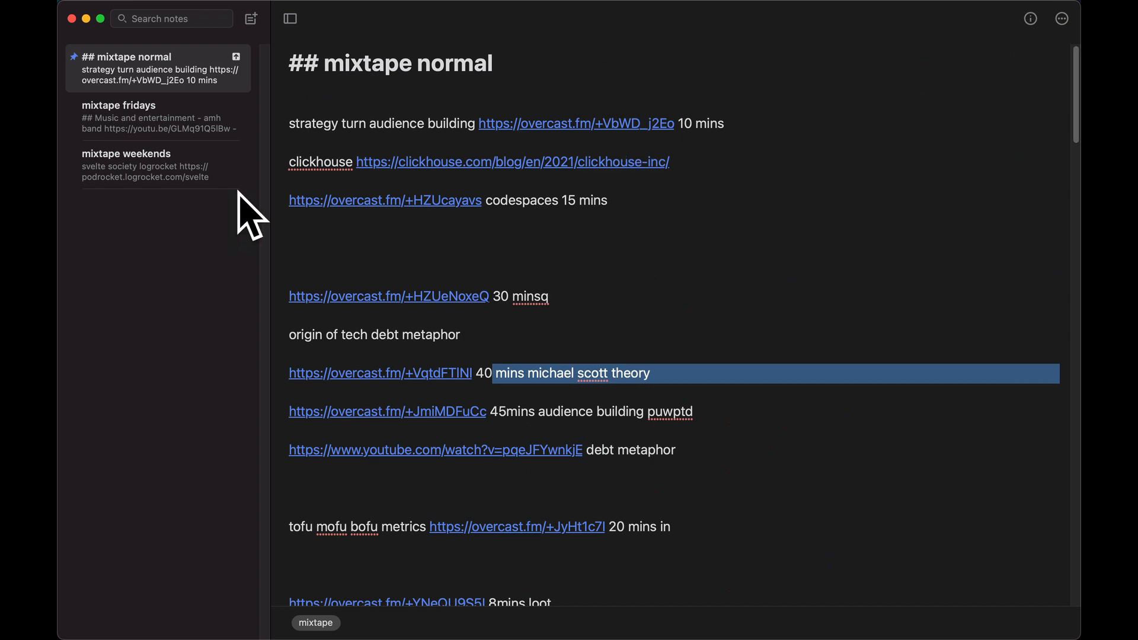
{"action": "scroll", "coordinate": [442, 249], "scroll_direction": "down", "scroll_amount": 5}
{"action": "scroll", "coordinate": [457, 262], "scroll_direction": "down", "scroll_amount": 4}
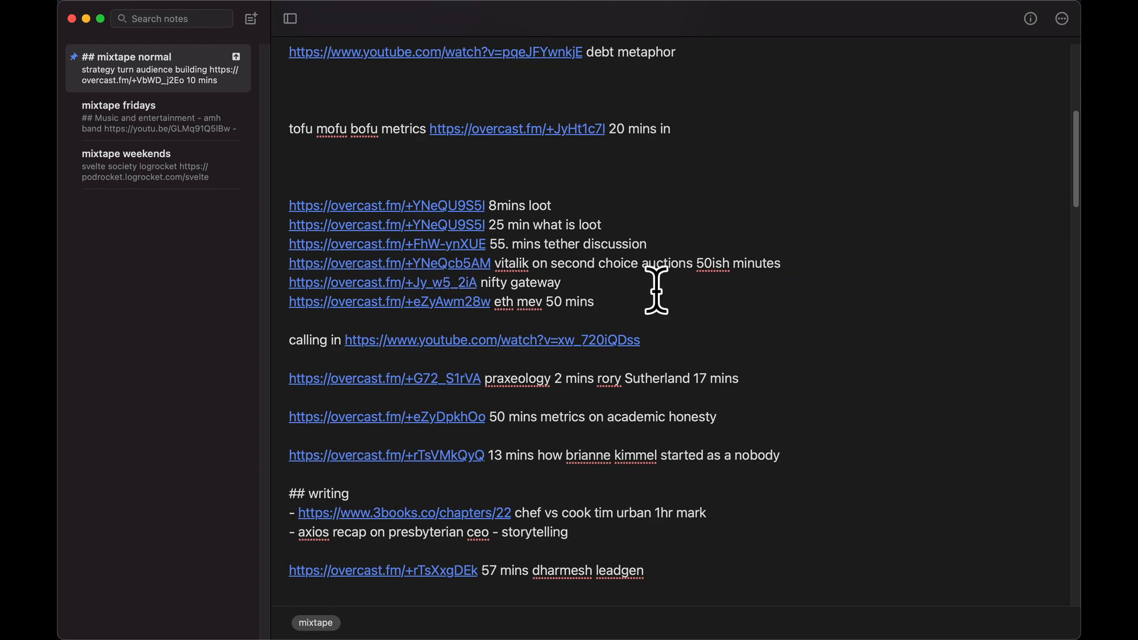
{"action": "left_click_drag", "start_coordinate": [637, 297], "coordinate": [305, 210]}
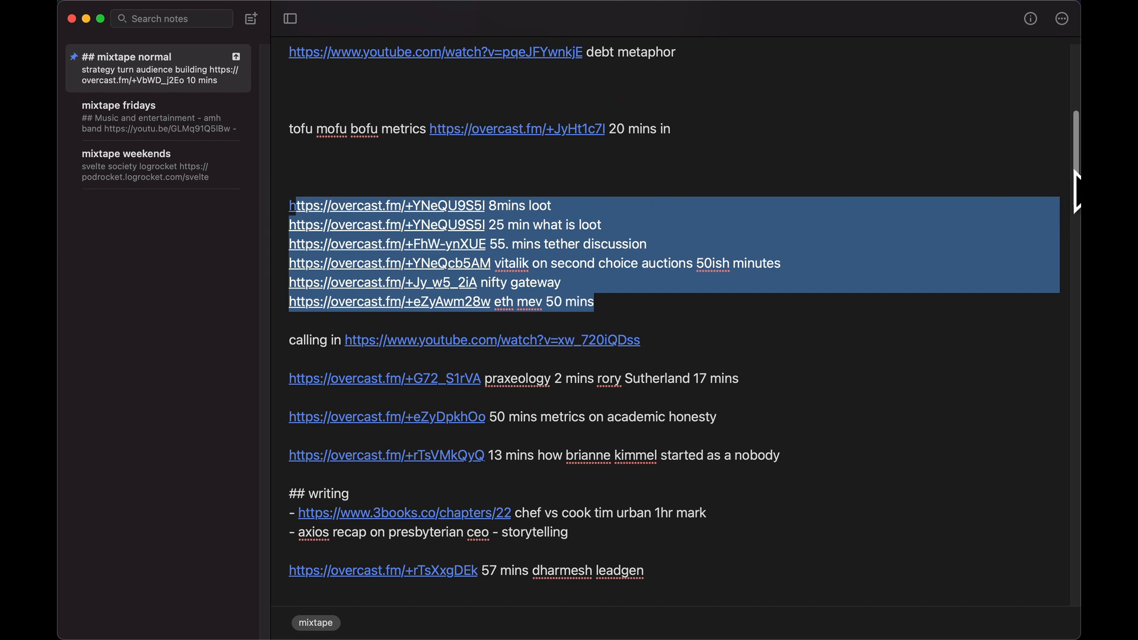
{"action": "left_click_drag", "start_coordinate": [1075, 172], "coordinate": [1075, 177]}
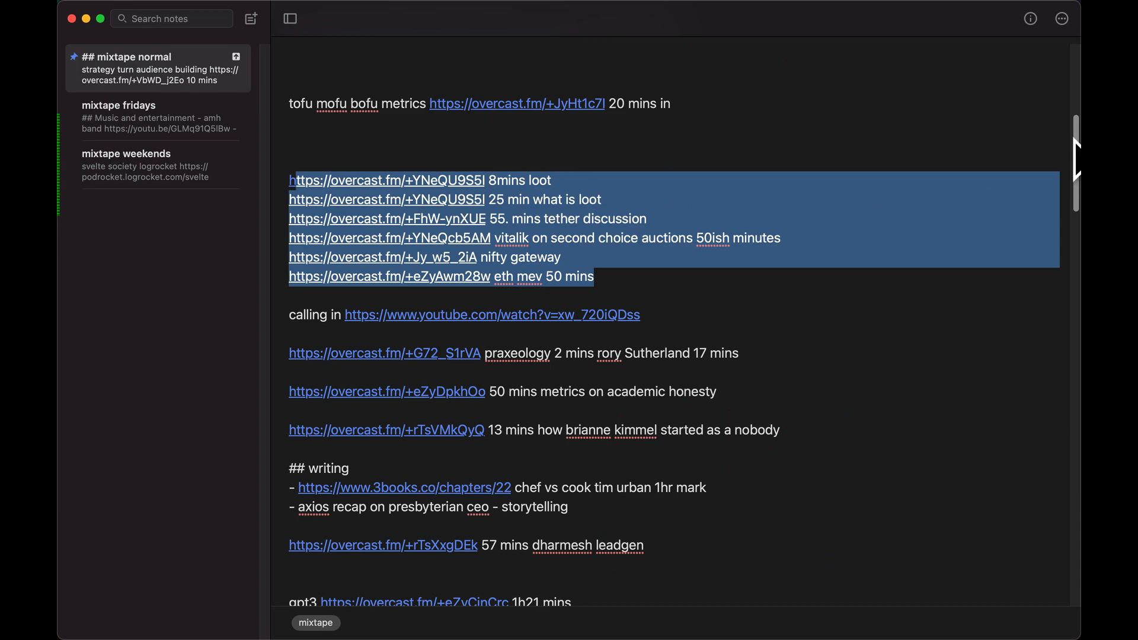
{"action": "left_click_drag", "start_coordinate": [1075, 157], "coordinate": [1061, 50]}
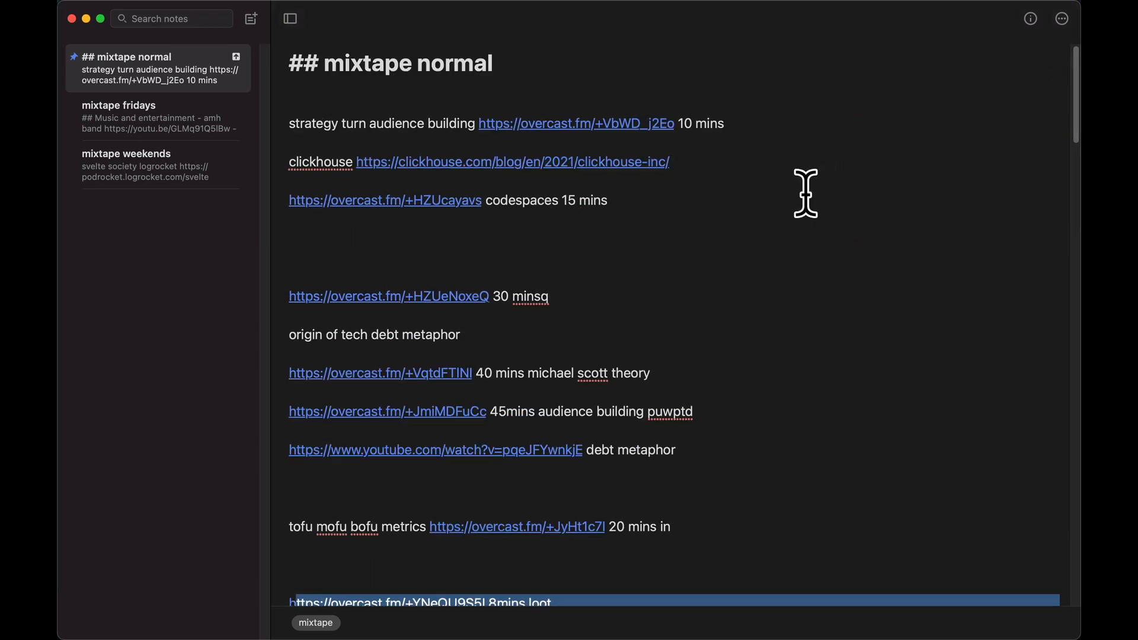
Step: Open the Overcast link of the note's "strategy turn audience building" entry and pause the episode's playback
{"action": "left_click", "coordinate": [720, 189]}
{"action": "left_click", "coordinate": [578, 125]}
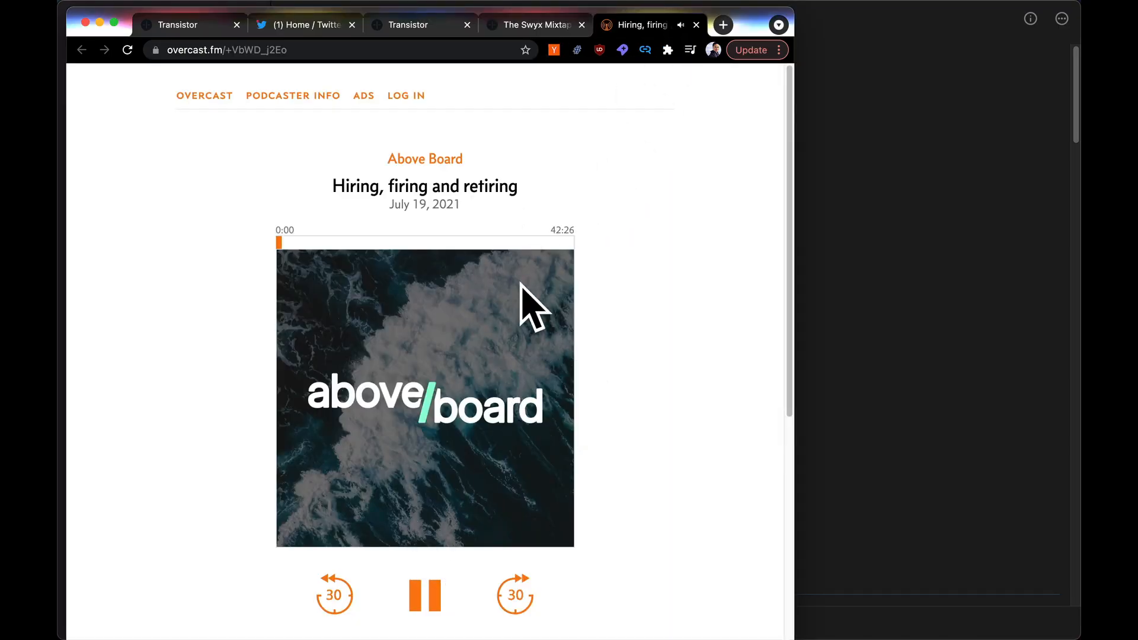
{"action": "left_click", "coordinate": [425, 595]}
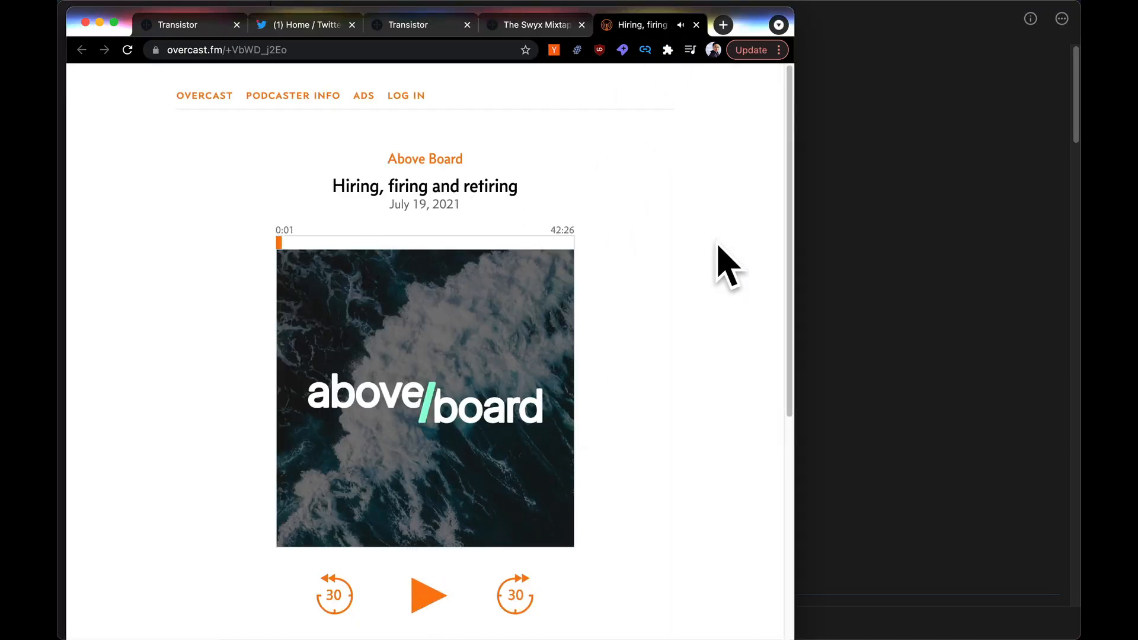
Step: Recheck the note entry's minute mark, move the Overcast episode's playback position to about 10:45 and keep it paused
{"action": "left_click", "coordinate": [874, 221]}
{"action": "left_click", "coordinate": [678, 119]}
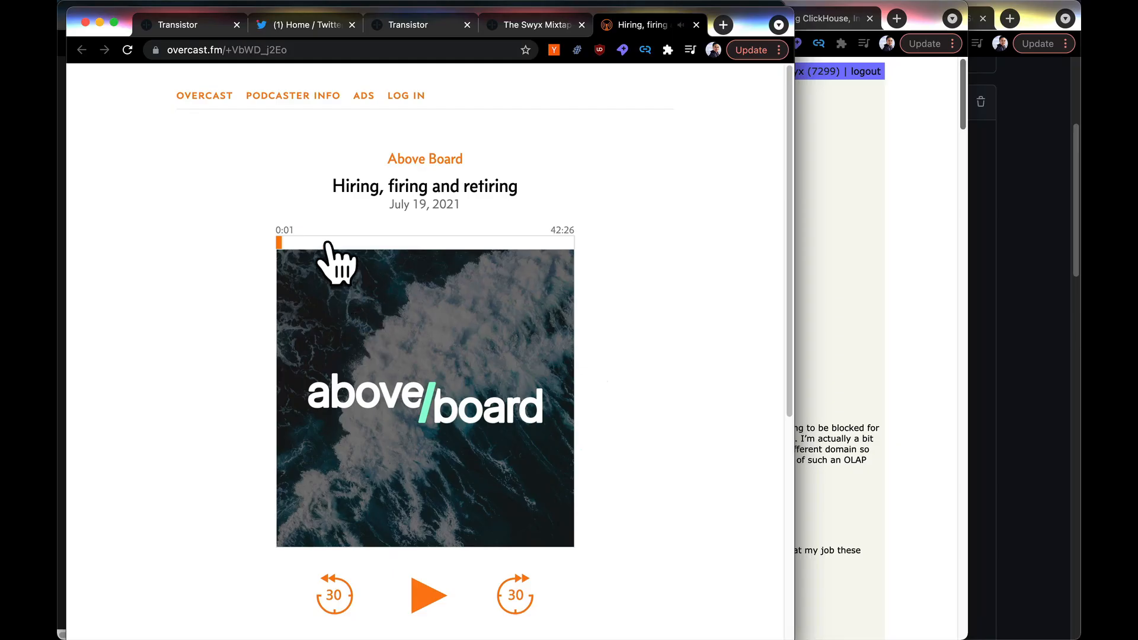
{"action": "left_click_drag", "start_coordinate": [330, 249], "coordinate": [353, 251]}
{"action": "left_click", "coordinate": [423, 597]}
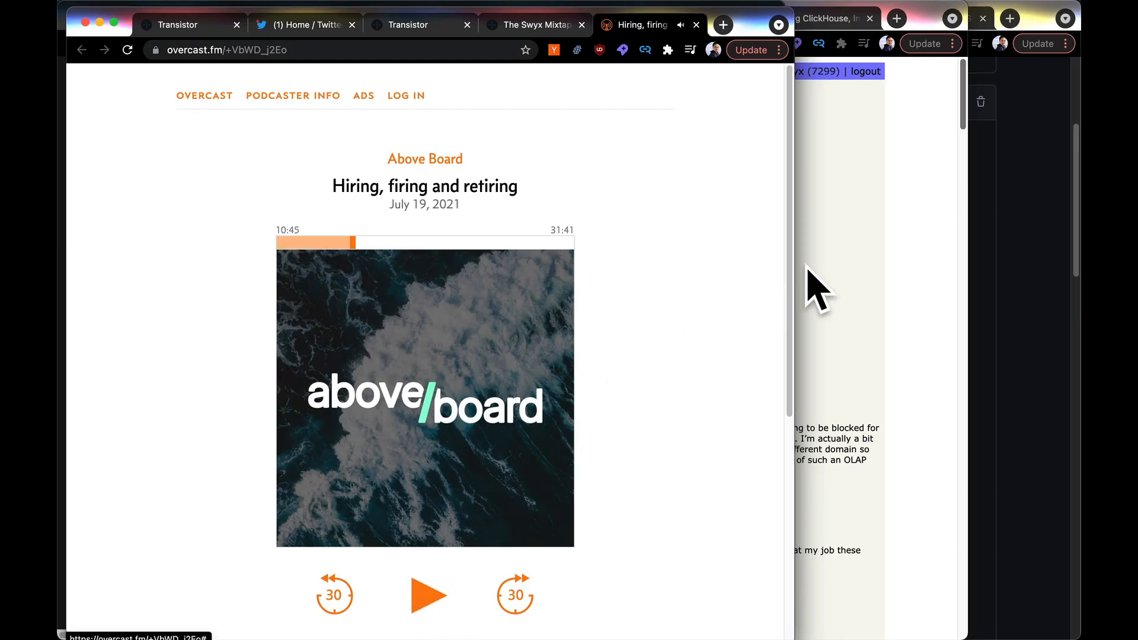
Step: Review the "strategy turn audience building" description in the note and look through the Overcast episode page's player options and links
{"action": "left_click", "coordinate": [807, 284]}
{"action": "left_click_drag", "start_coordinate": [459, 121], "coordinate": [291, 126]}
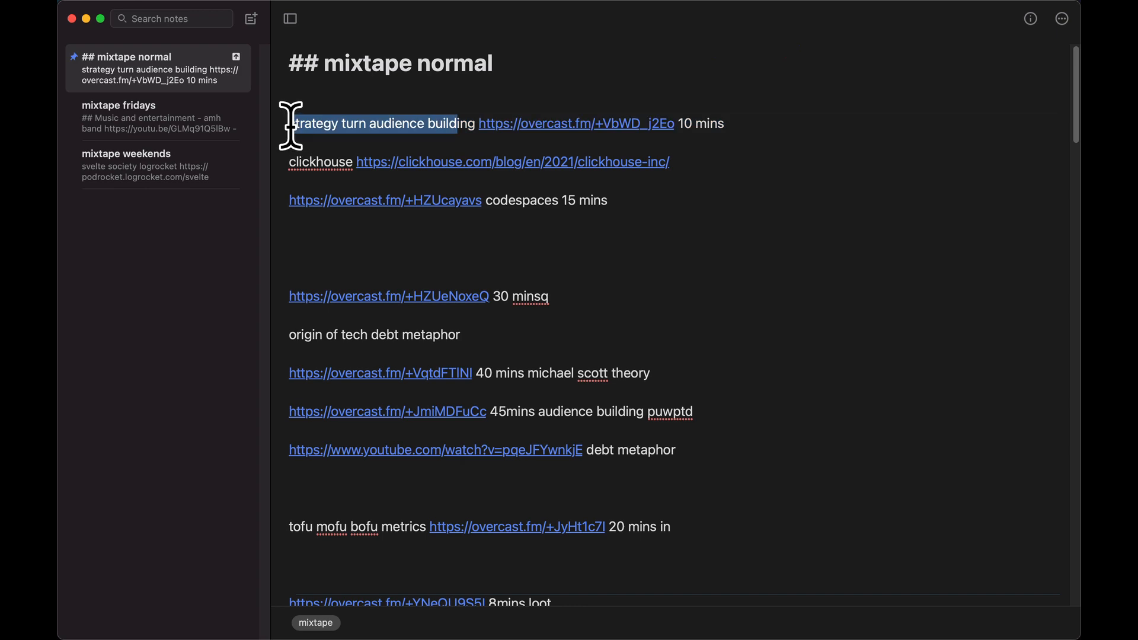
{"action": "key", "text": "super+Tab"}
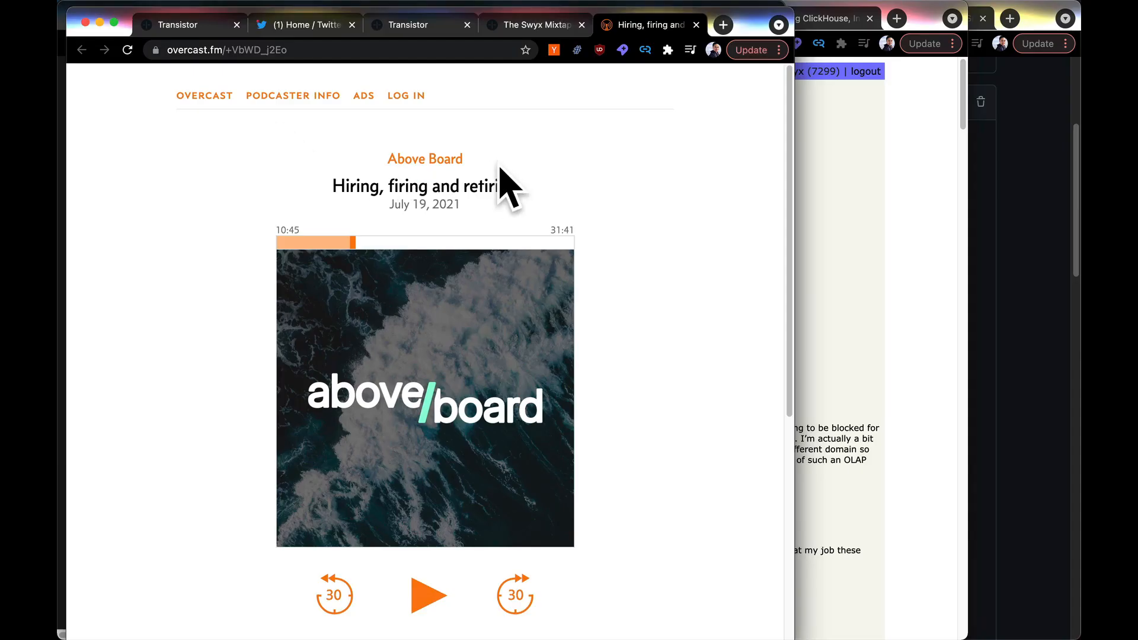
{"action": "scroll", "coordinate": [634, 320], "scroll_direction": "down", "scroll_amount": 4}
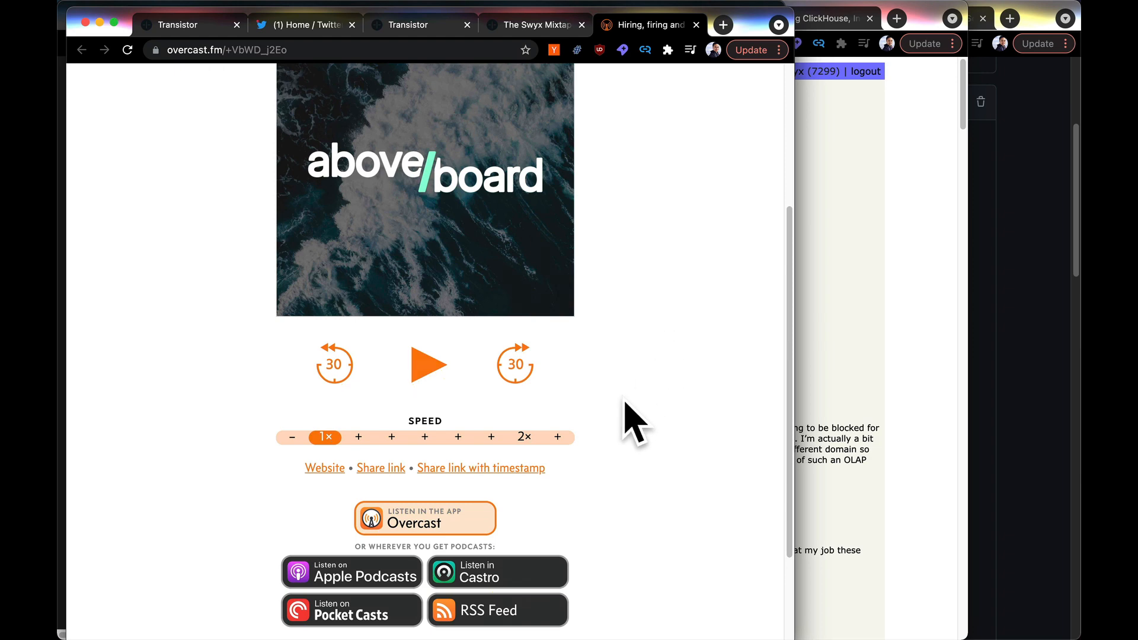
{"action": "scroll", "coordinate": [630, 420], "scroll_direction": "down", "scroll_amount": 2}
{"action": "scroll", "coordinate": [648, 470], "scroll_direction": "down", "scroll_amount": 2}
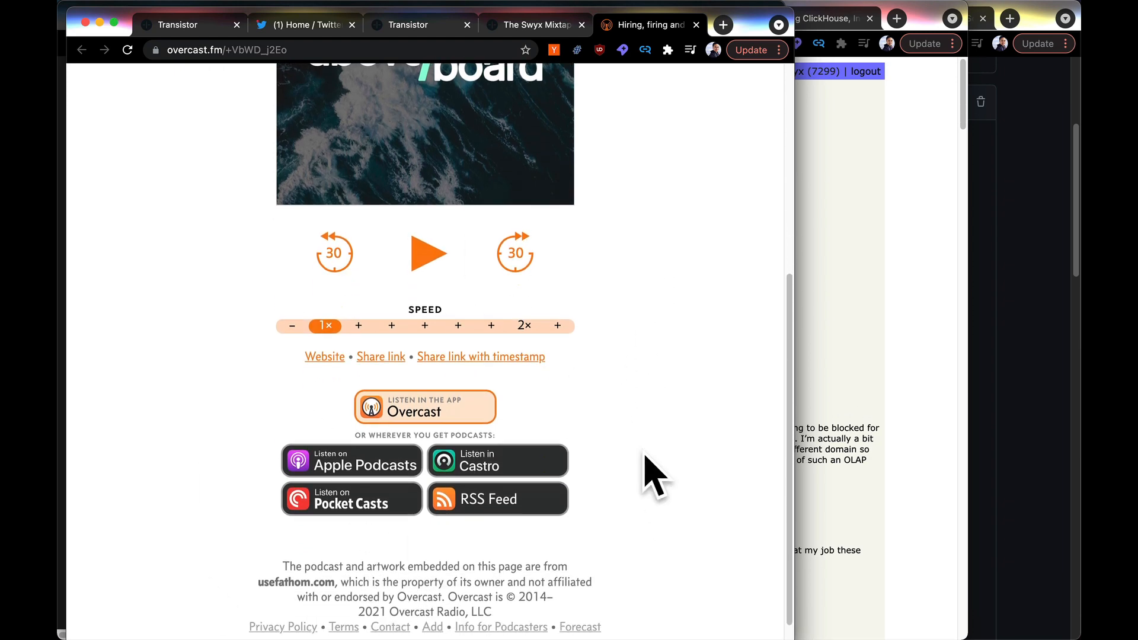
{"action": "scroll", "coordinate": [646, 498], "scroll_direction": "up", "scroll_amount": 10}
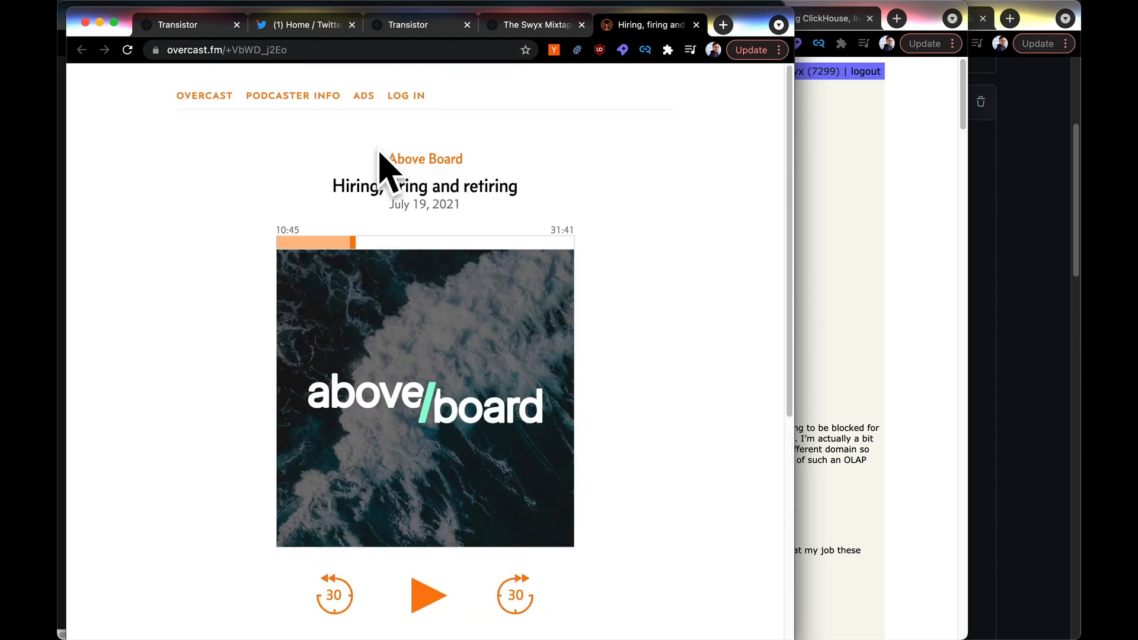
Step: Search Google for "Above Board Hiring, firing and retiring" and open the episode's Listen Notes page
{"action": "left_click_drag", "start_coordinate": [381, 158], "coordinate": [525, 181]}
{"action": "right_click", "coordinate": [525, 181]}
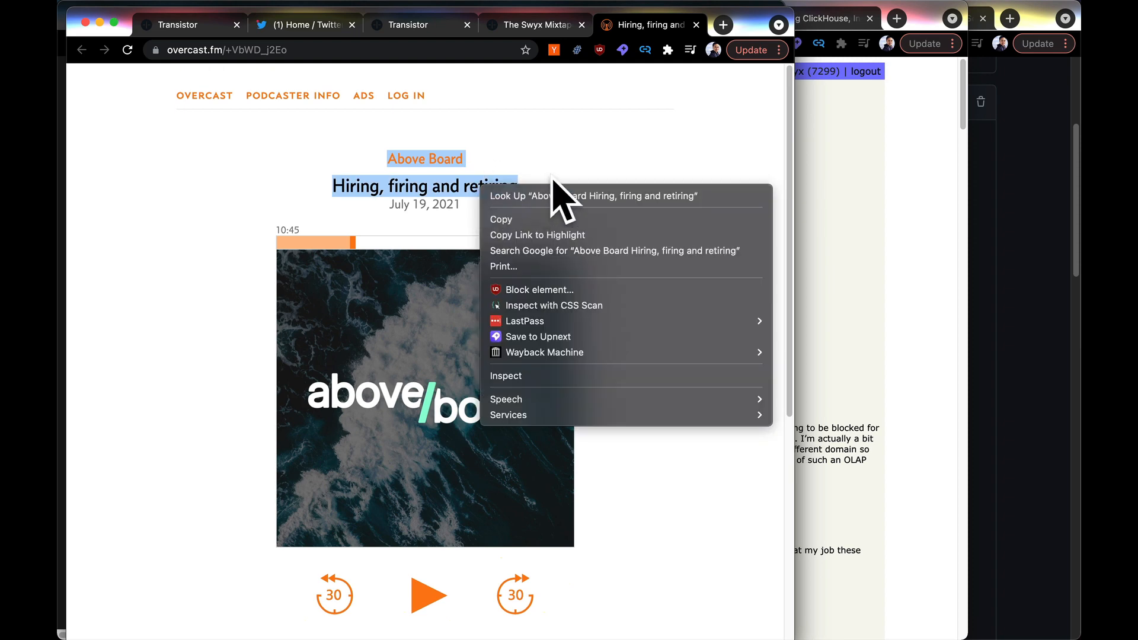
{"action": "left_click", "coordinate": [588, 249]}
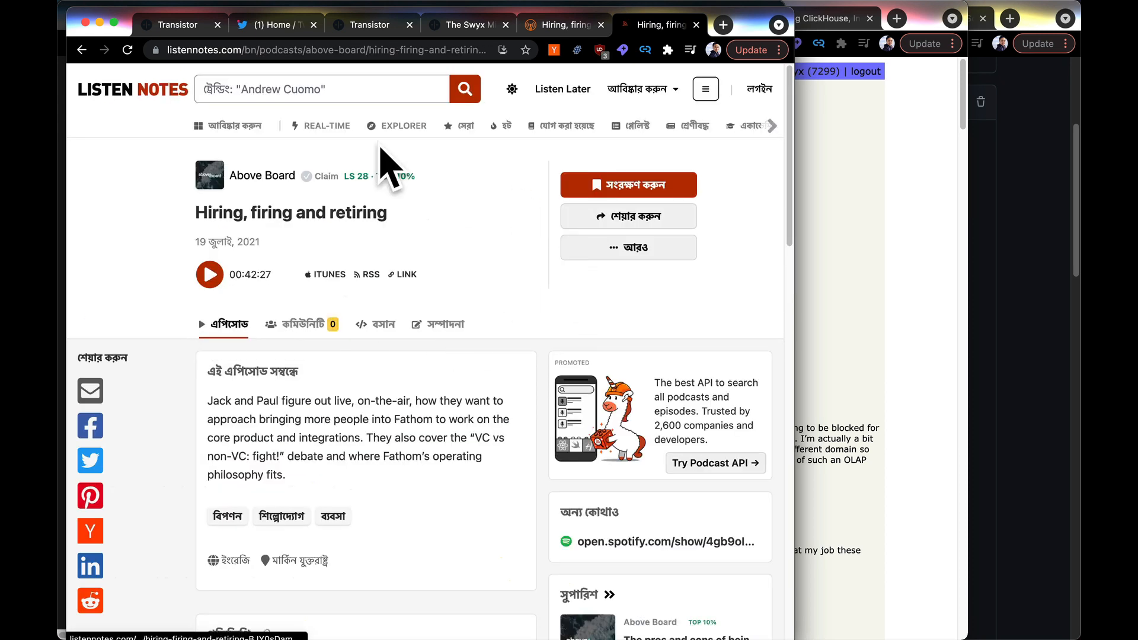
Step: Remove the "bn" language code from the Listen Notes address and load the English version of the episode page
{"action": "double_click", "coordinate": [248, 50]}
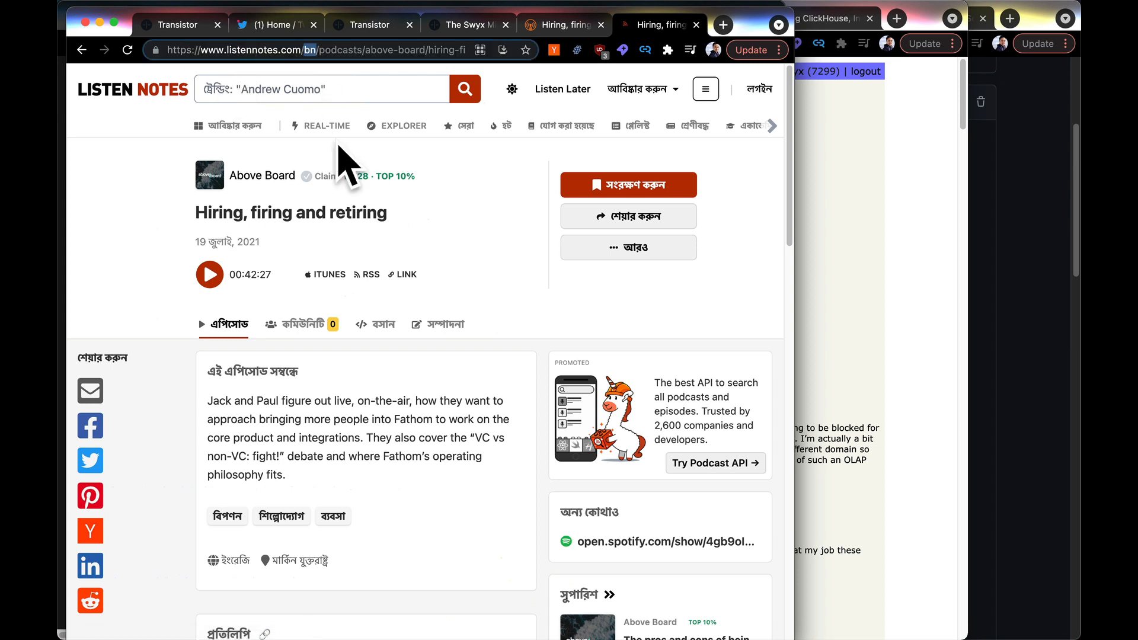
{"action": "key", "text": "BackSpace"}
{"action": "key", "text": "Return"}
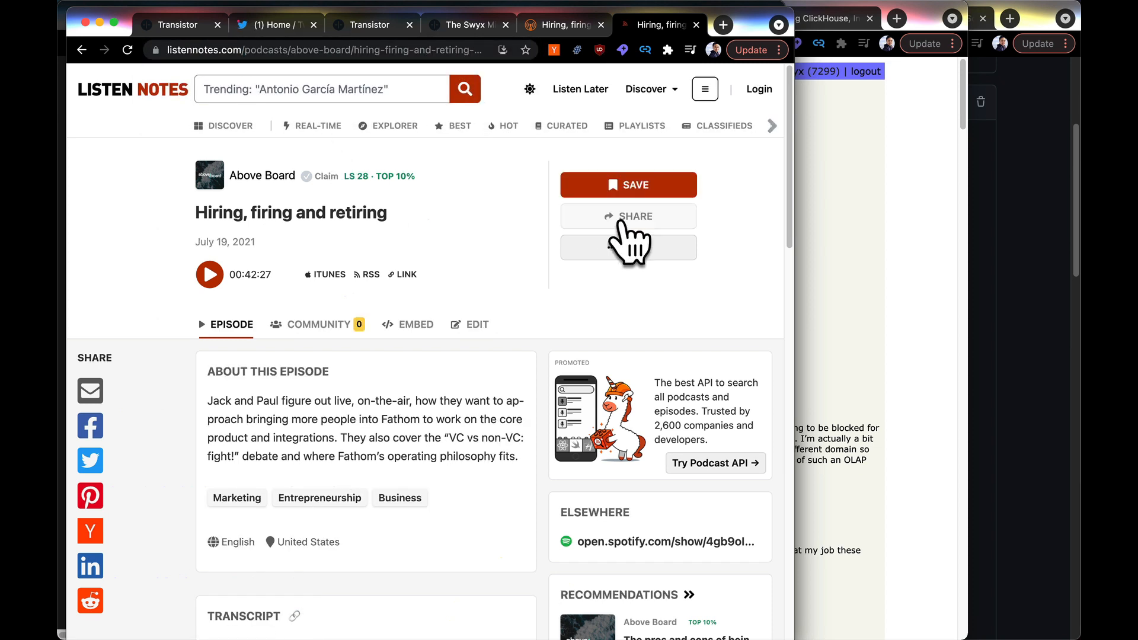
Step: Open the episode's audio file through the Listen Notes download option and pause its playback
{"action": "left_click", "coordinate": [645, 249]}
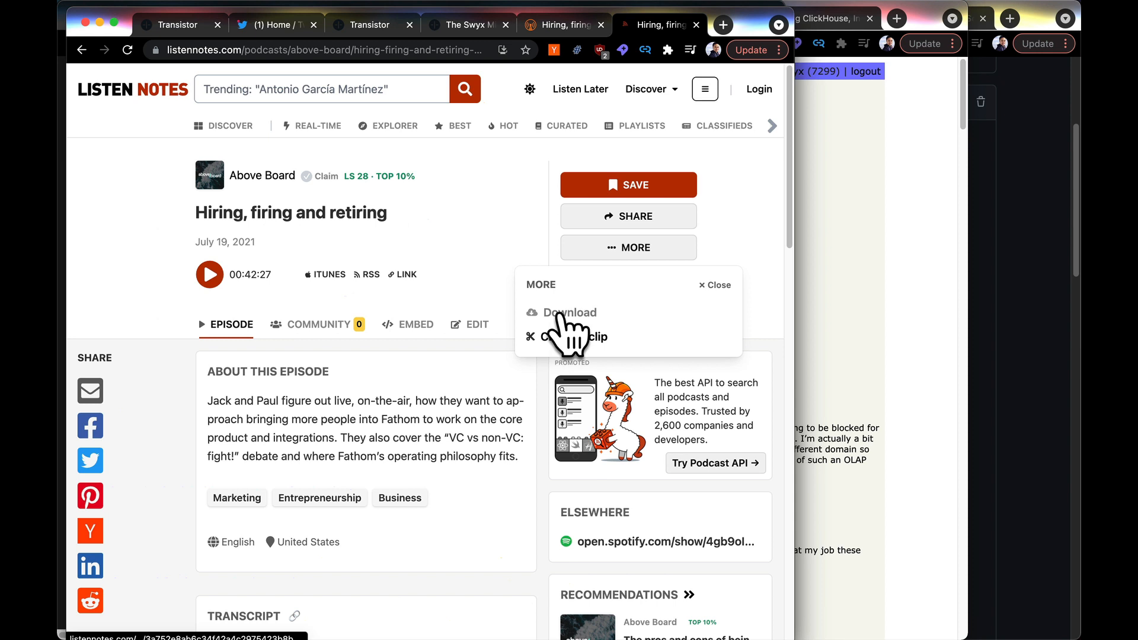
{"action": "left_click", "coordinate": [565, 314]}
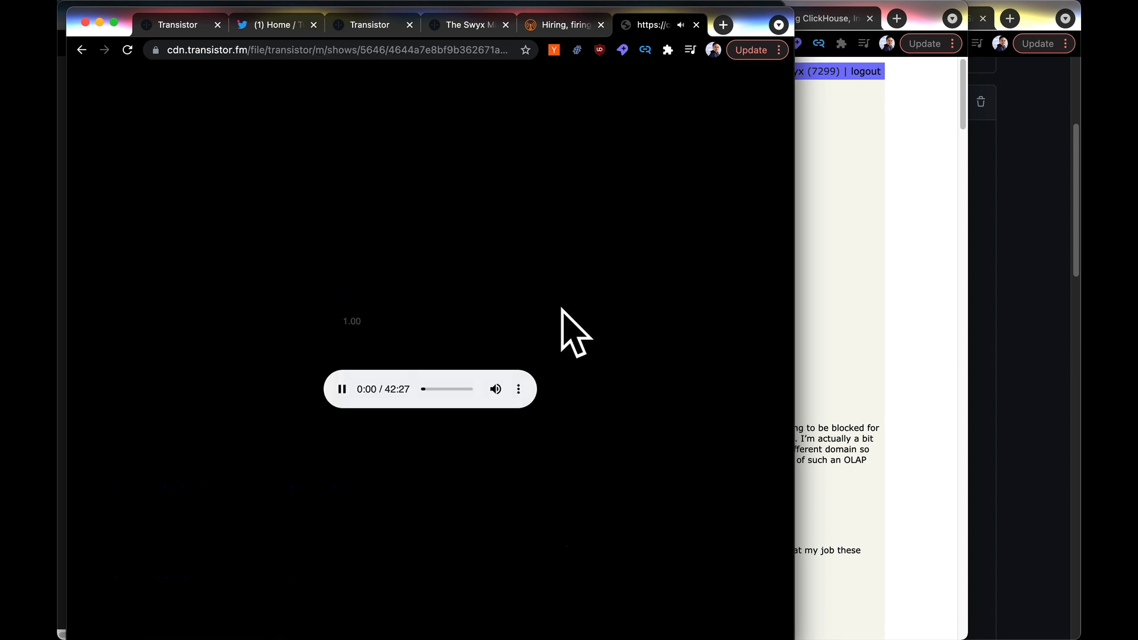
{"action": "left_click", "coordinate": [342, 388]}
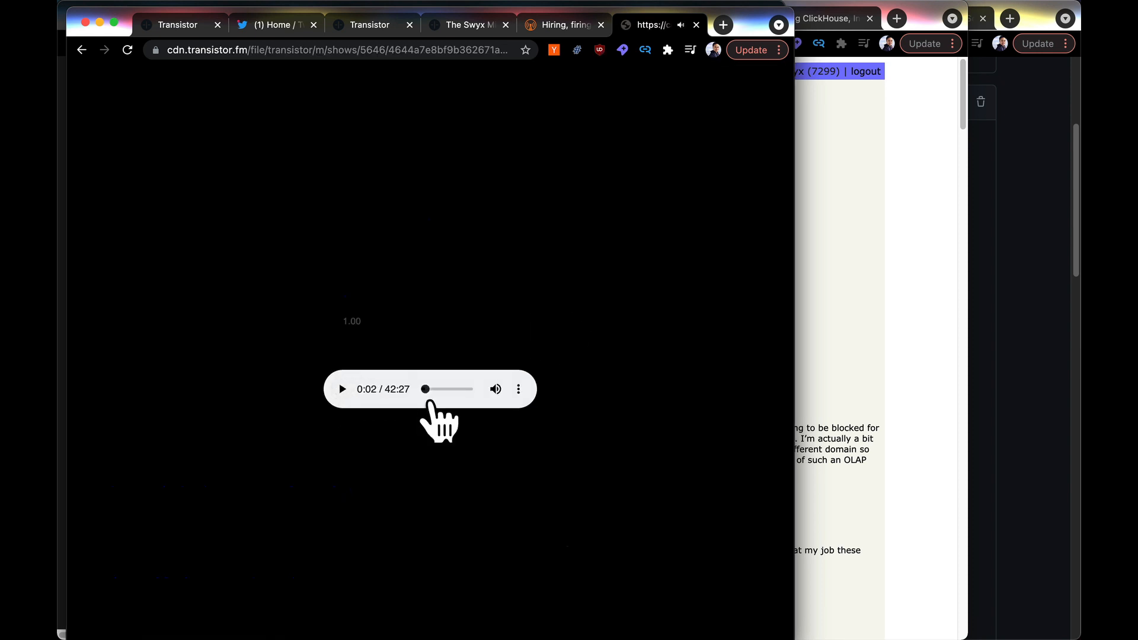
Step: Find Audacity with the system search and switch to its open podcast project
{"action": "key", "text": "super+space"}
{"action": "type", "text": "au"}
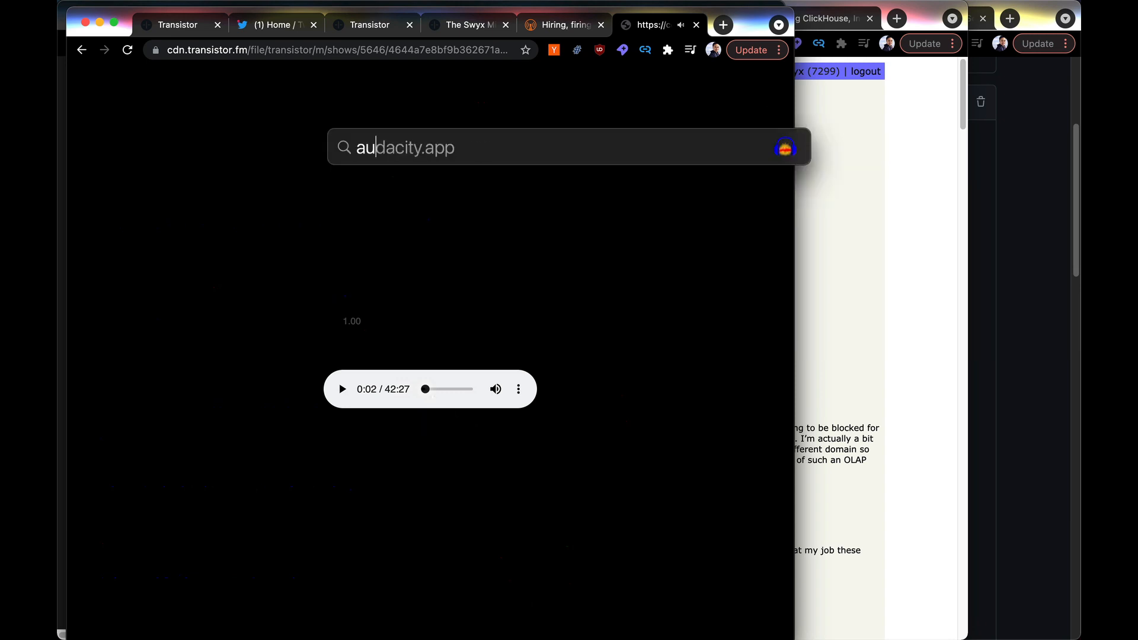
{"action": "type", "text": "da"}
{"action": "key", "text": "Return"}
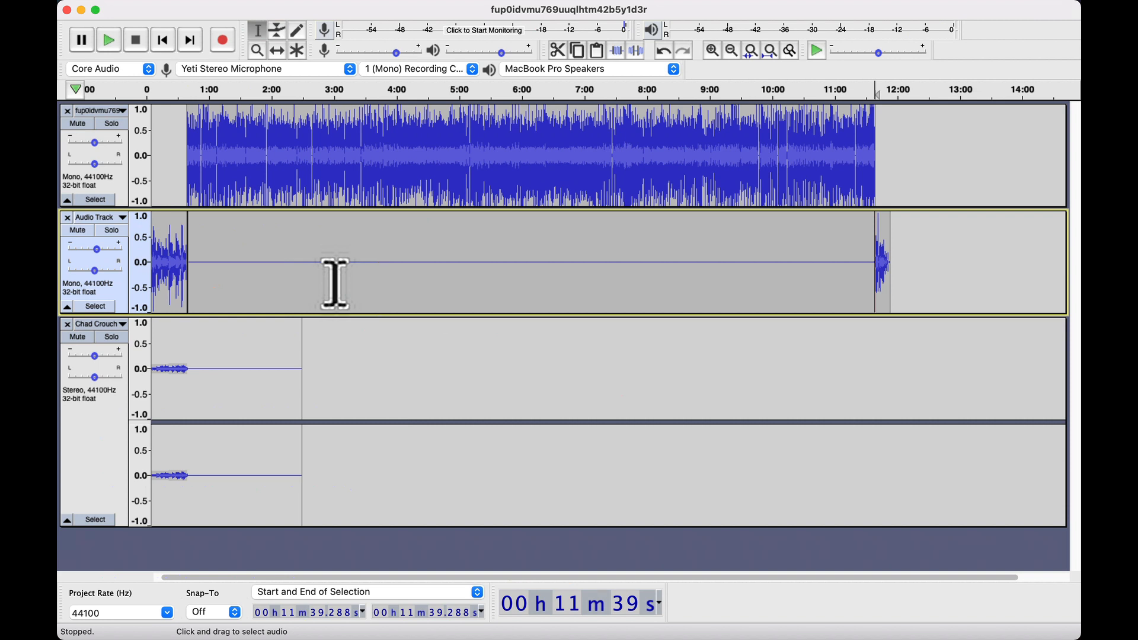
Step: Examine the project's track layout: the main clip, the voice track's intro and outro segments, and the intro music track
{"action": "left_click_drag", "start_coordinate": [187, 143], "coordinate": [876, 160]}
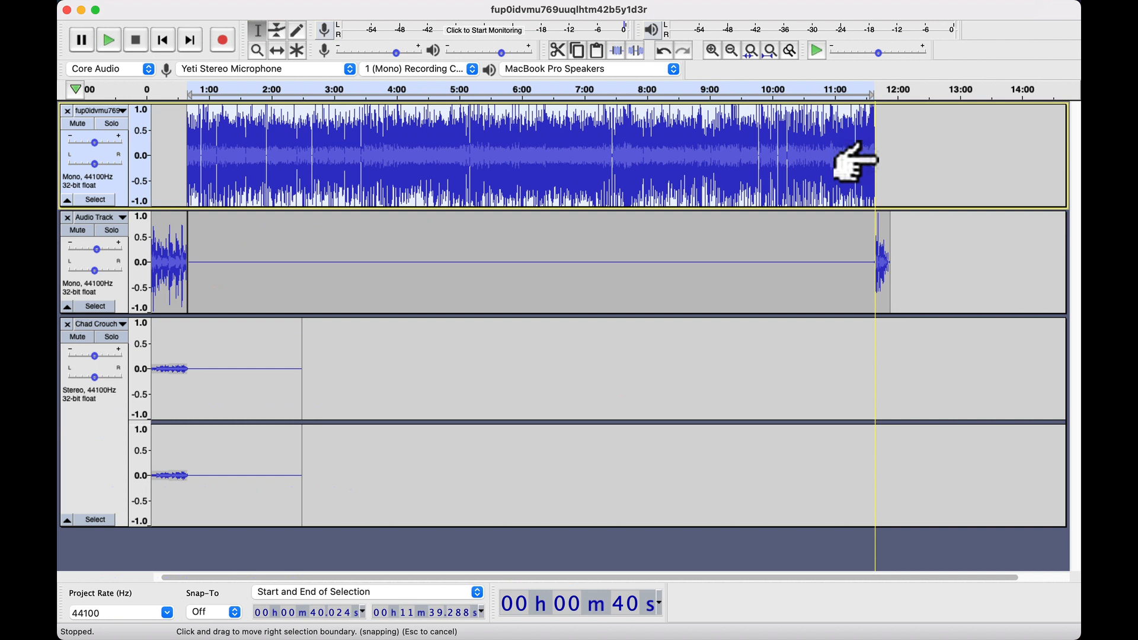
{"action": "left_click", "coordinate": [216, 299]}
{"action": "left_click", "coordinate": [188, 237]}
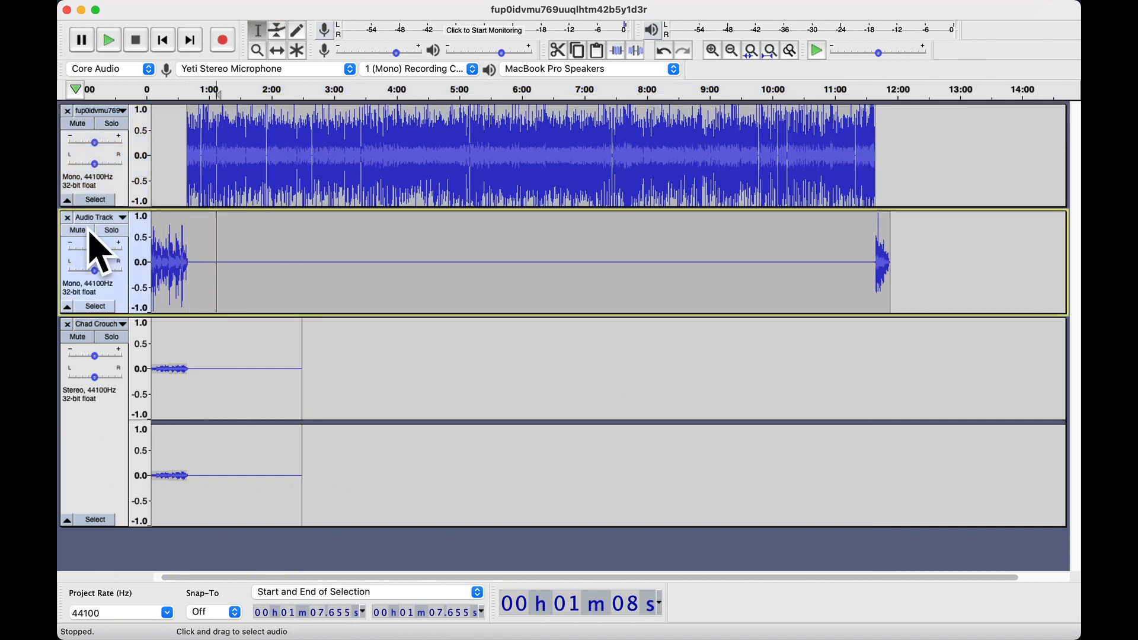
{"action": "left_click_drag", "start_coordinate": [867, 247], "coordinate": [913, 248]}
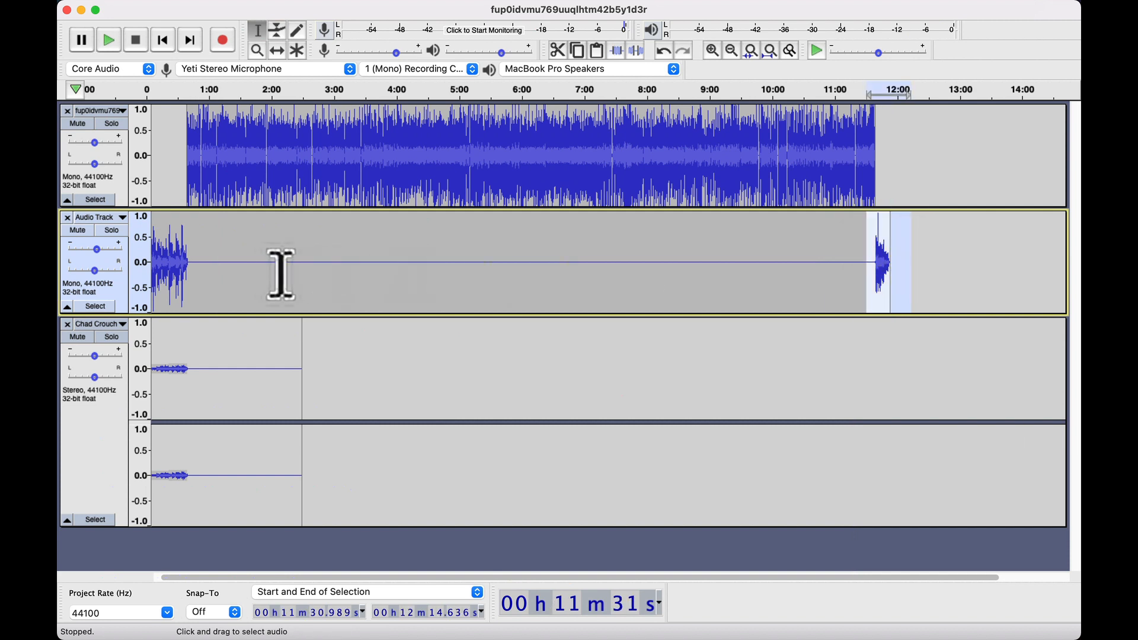
{"action": "left_click_drag", "start_coordinate": [188, 252], "coordinate": [101, 249]}
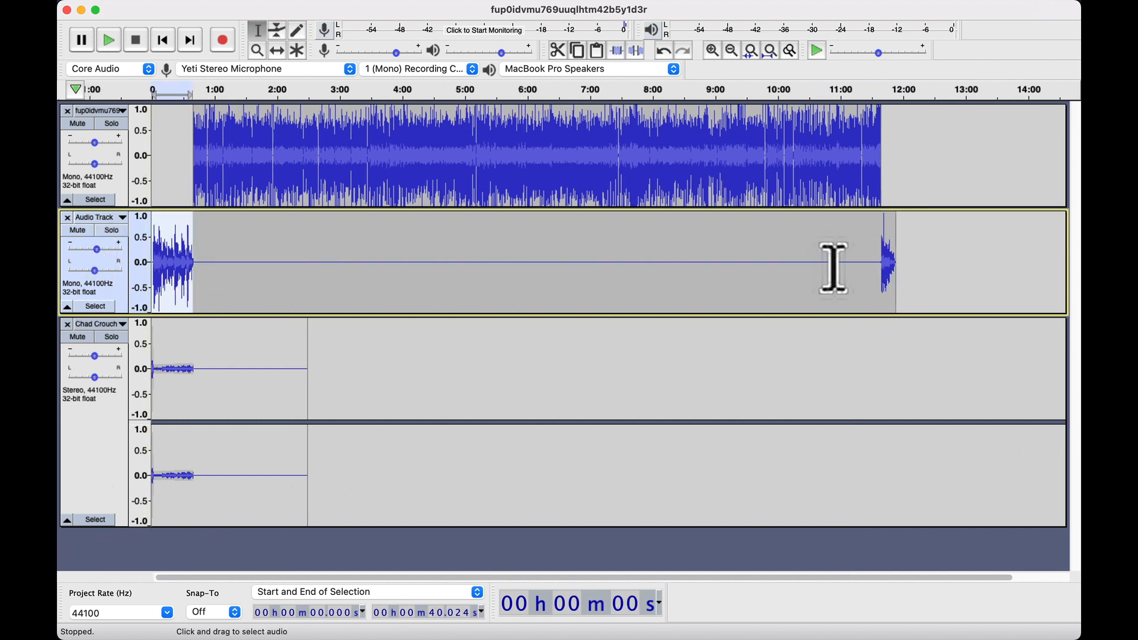
{"action": "left_click_drag", "start_coordinate": [874, 252], "coordinate": [909, 249]}
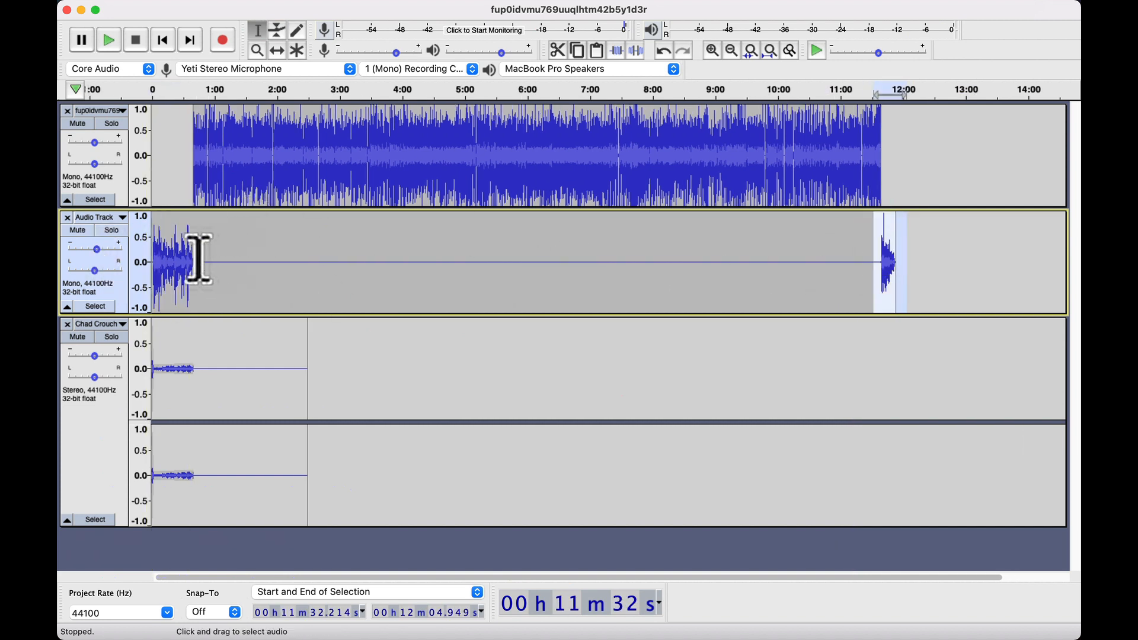
{"action": "left_click_drag", "start_coordinate": [196, 254], "coordinate": [76, 233]}
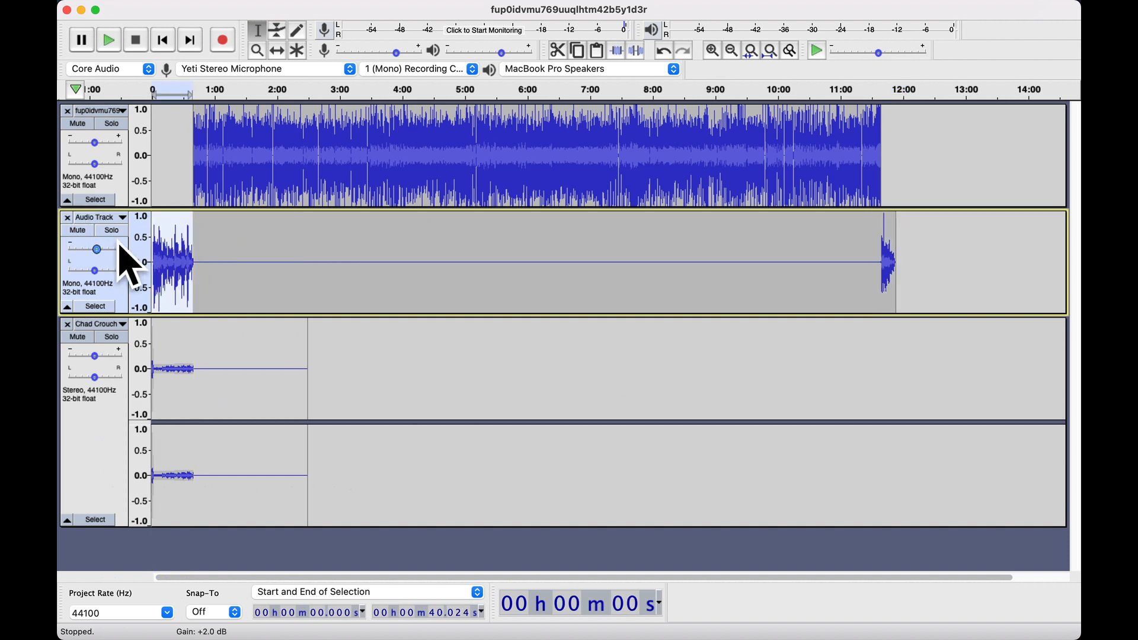
{"action": "left_click", "coordinate": [199, 373]}
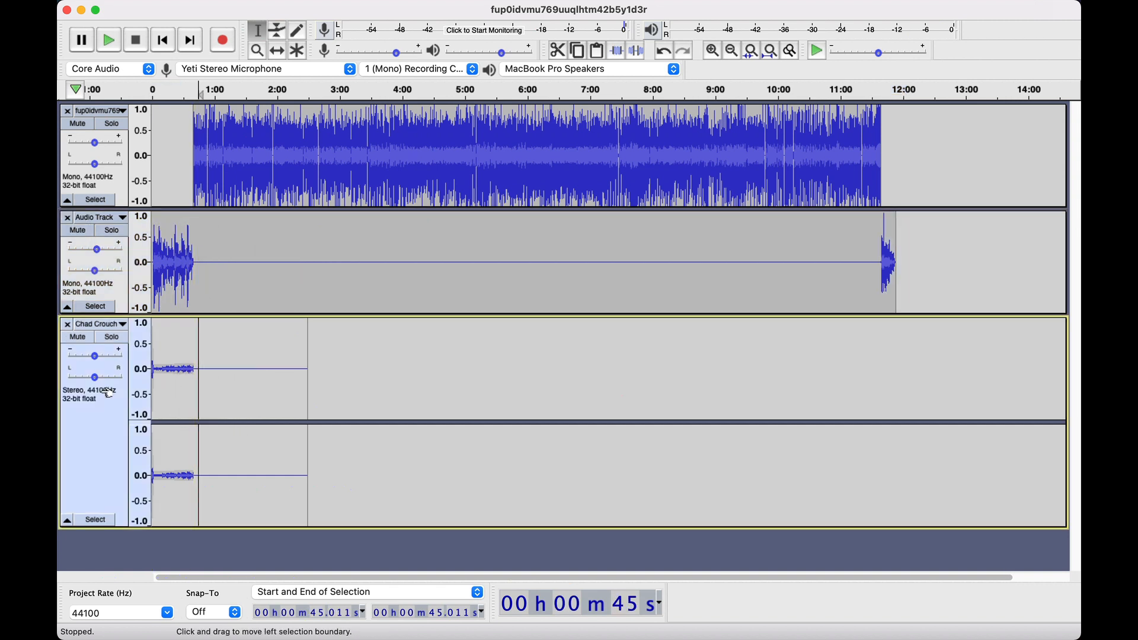
Step: Import Chad Crouch - Algorithms.mp3 from the home folder as a new track and lower its volume envelope just after the start
{"action": "left_click", "coordinate": [217, 394]}
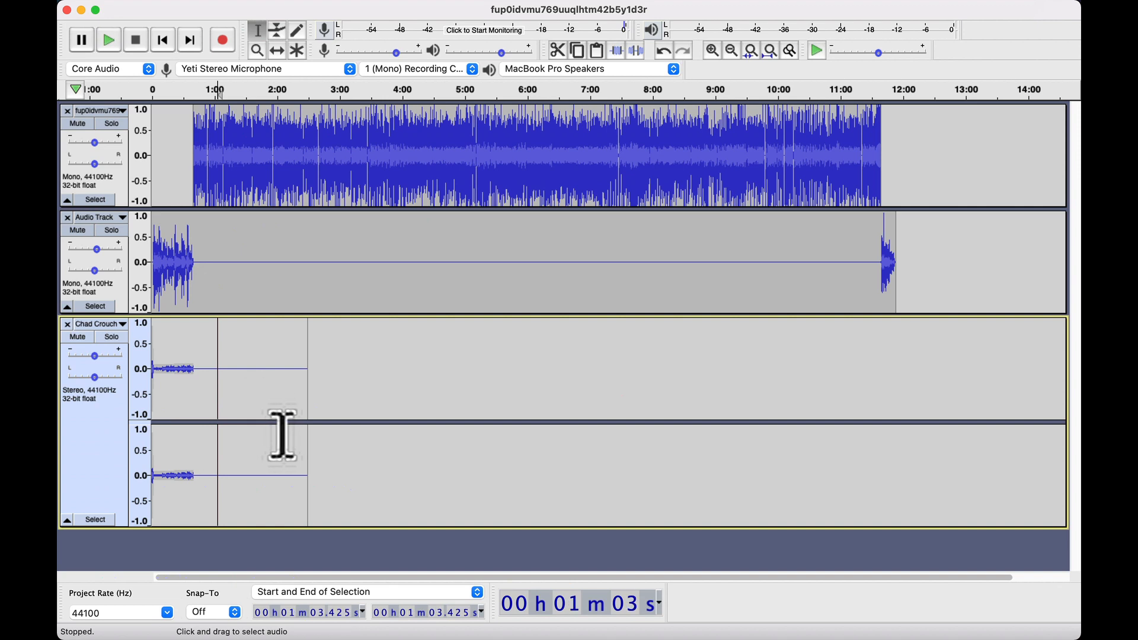
{"action": "key", "text": "super+Tab"}
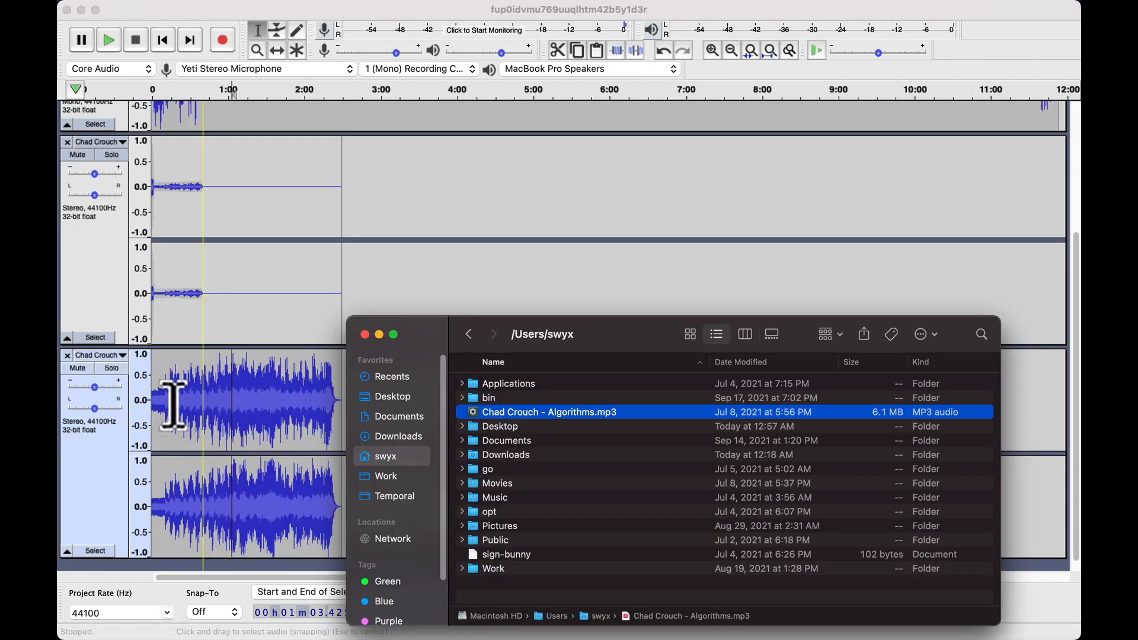
{"action": "left_click", "coordinate": [173, 403]}
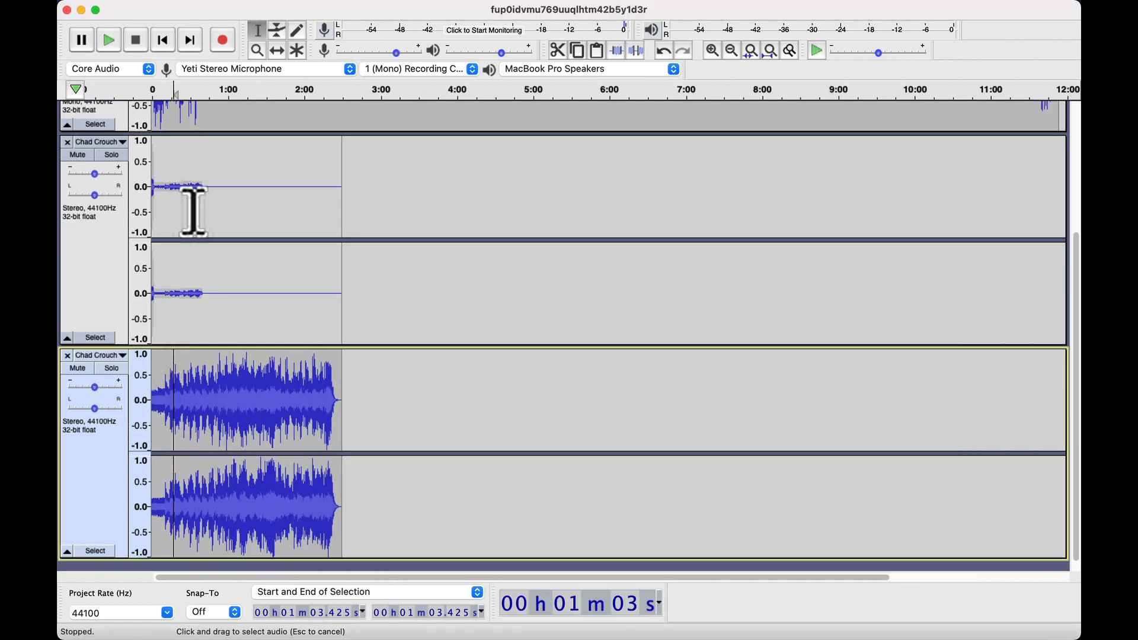
{"action": "left_click", "coordinate": [277, 30]}
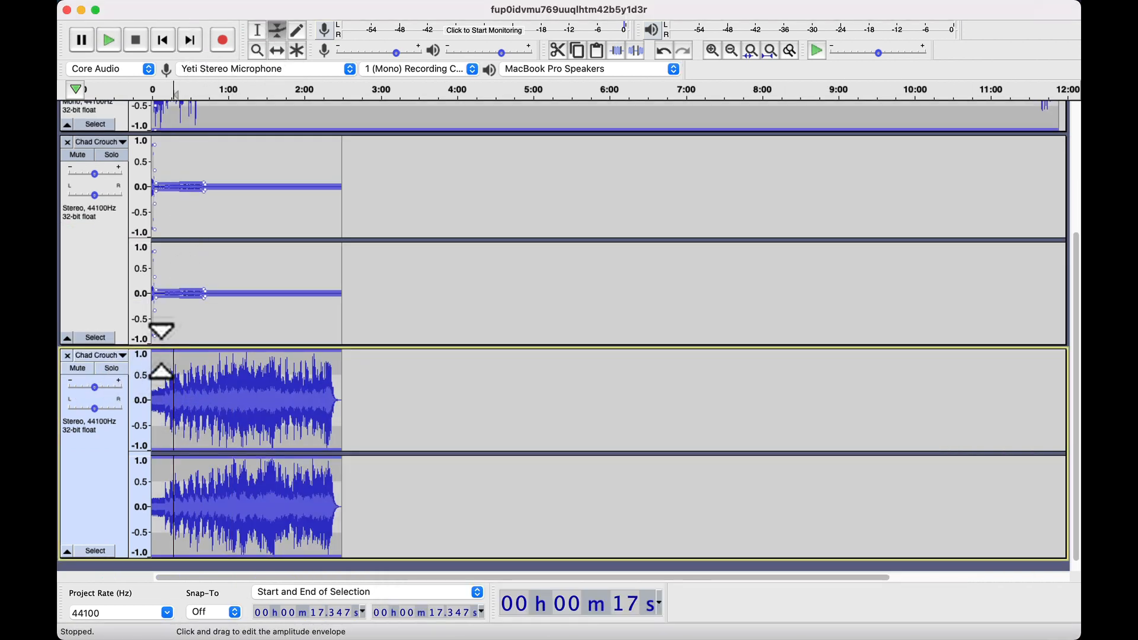
{"action": "left_click_drag", "start_coordinate": [162, 351], "coordinate": [162, 397]}
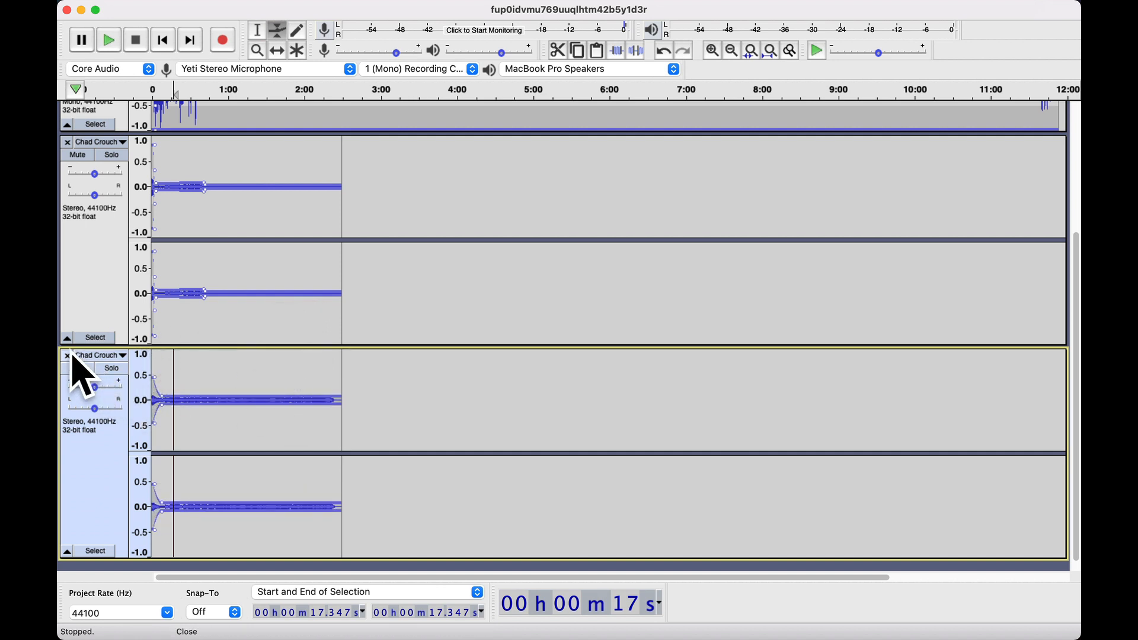
Step: Show the export options for the finished Audacity project
{"action": "left_click", "coordinate": [161, 8]}
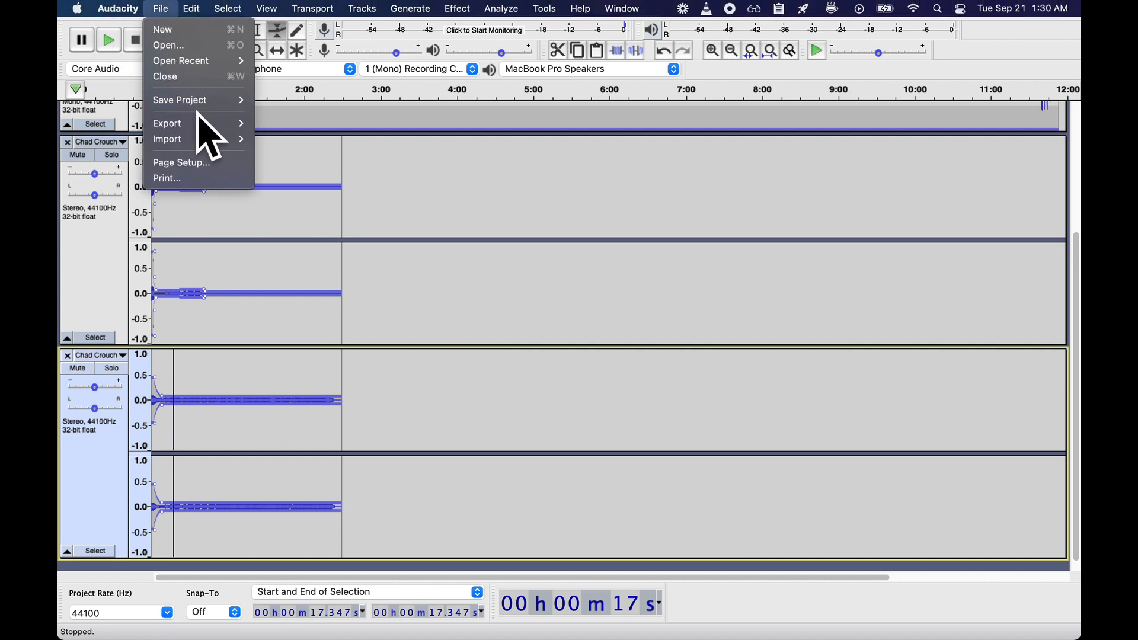
{"action": "mouse_move", "coordinate": [204, 123]}
{"action": "left_click", "coordinate": [287, 123]}
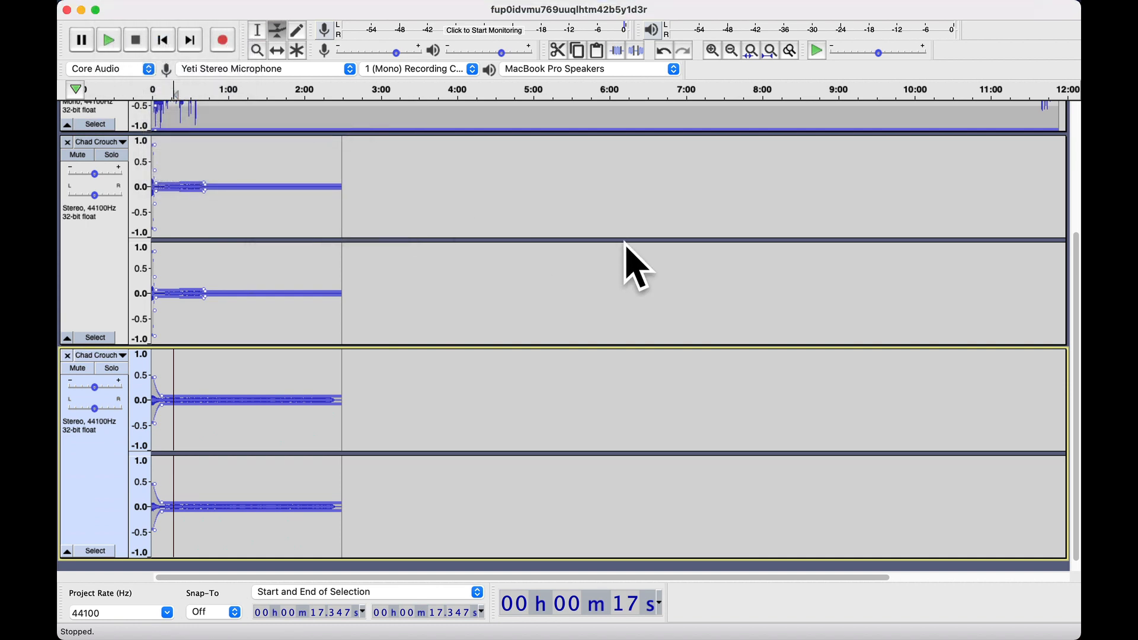
{"action": "left_click", "coordinate": [653, 374]}
Step: Switch to the browser, open the published episode's Transistor edit page, and examine the "Math to $14,000 a month" wording in its title
{"action": "key", "text": "super+Tab"}
{"action": "key", "text": "super+Tab"}
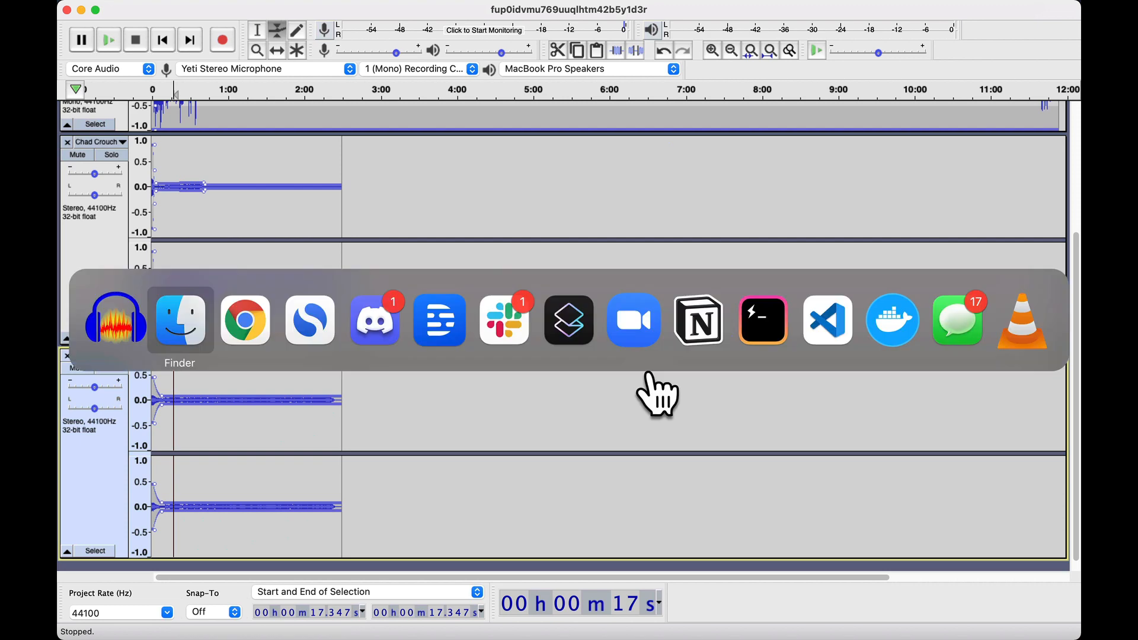
{"action": "left_click", "coordinate": [356, 25]}
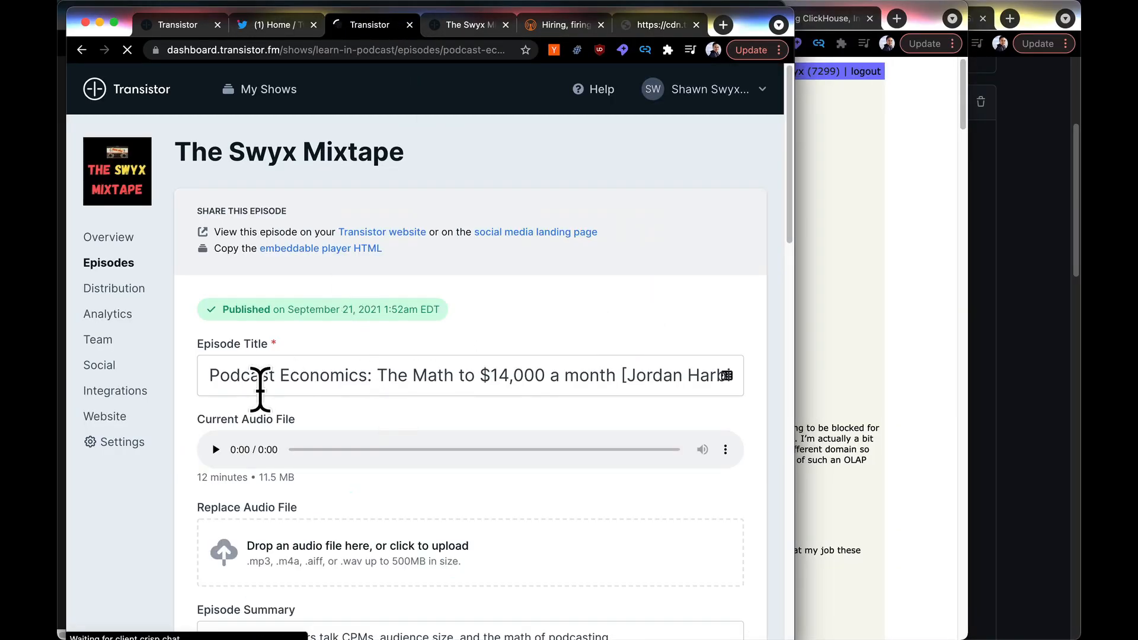
{"action": "left_click_drag", "start_coordinate": [614, 372], "coordinate": [429, 403]}
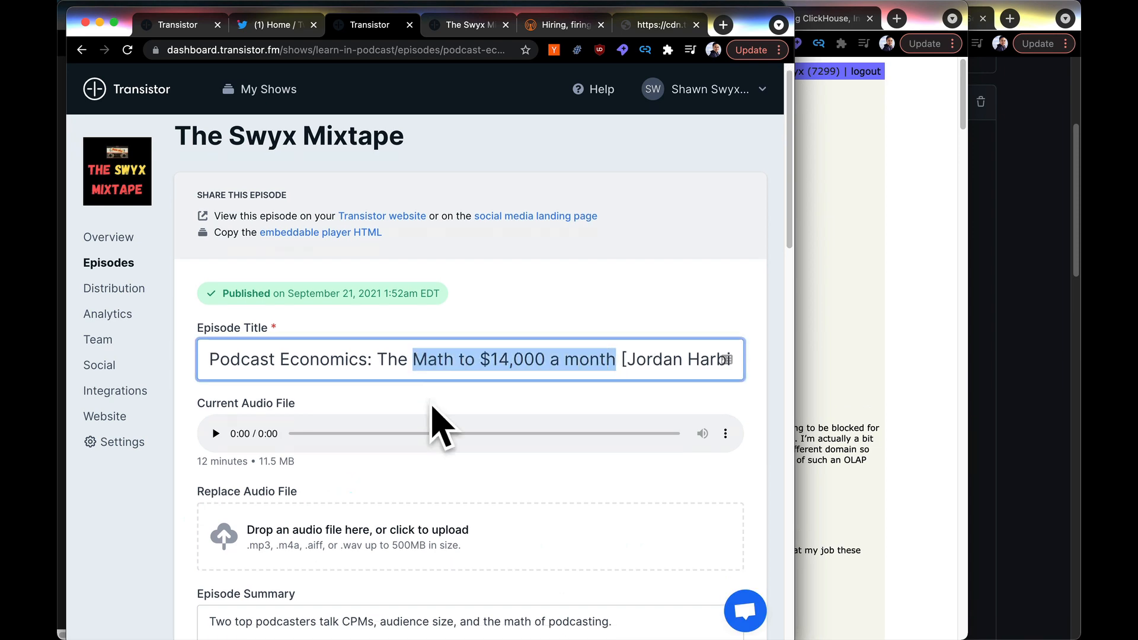
Step: Examine the episode's show notes: the source podcast link with clip timing, the bulleted notes, and the transcript
{"action": "scroll", "coordinate": [399, 198], "scroll_direction": "down", "scroll_amount": 10}
{"action": "scroll", "coordinate": [375, 401], "scroll_direction": "down", "scroll_amount": 5}
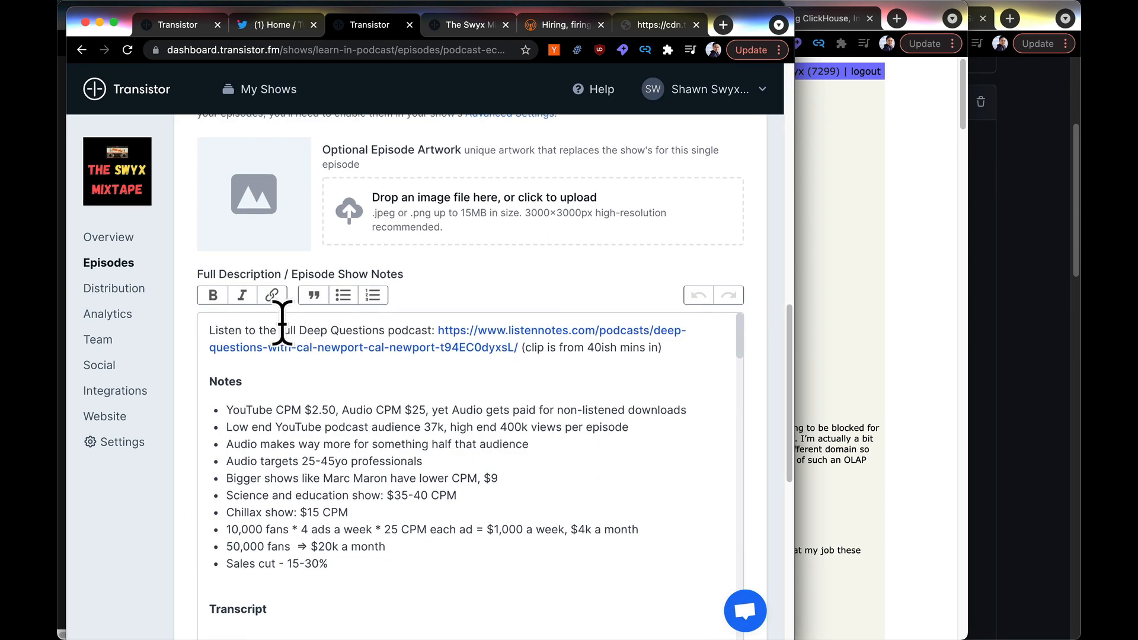
{"action": "left_click_drag", "start_coordinate": [280, 331], "coordinate": [644, 353]}
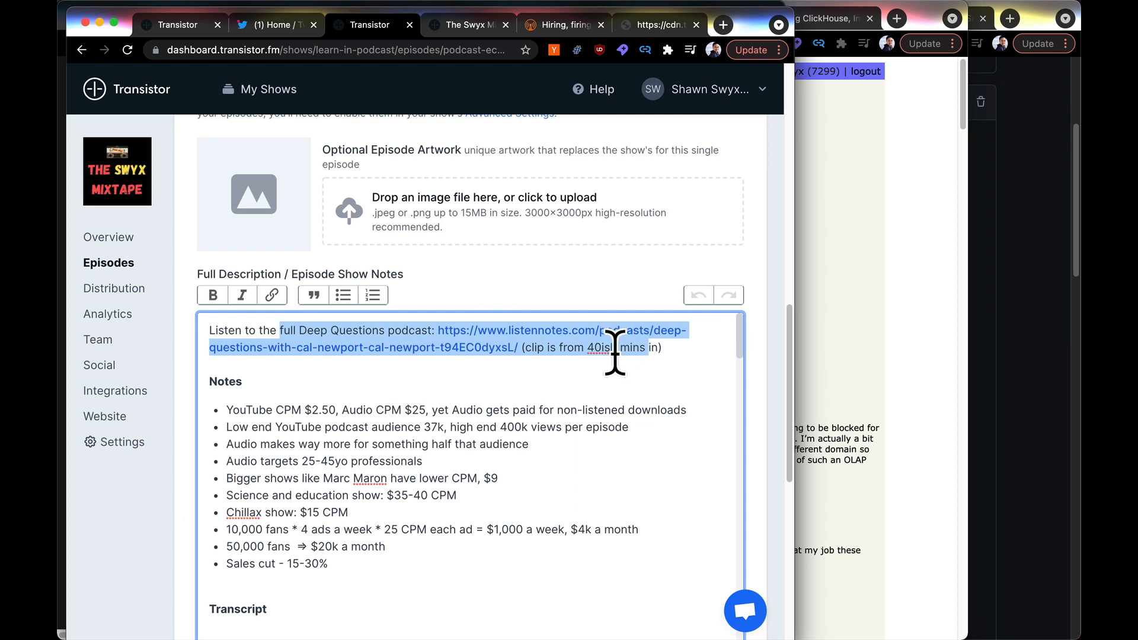
{"action": "left_click", "coordinate": [680, 350]}
{"action": "left_click_drag", "start_coordinate": [519, 350], "coordinate": [437, 332]}
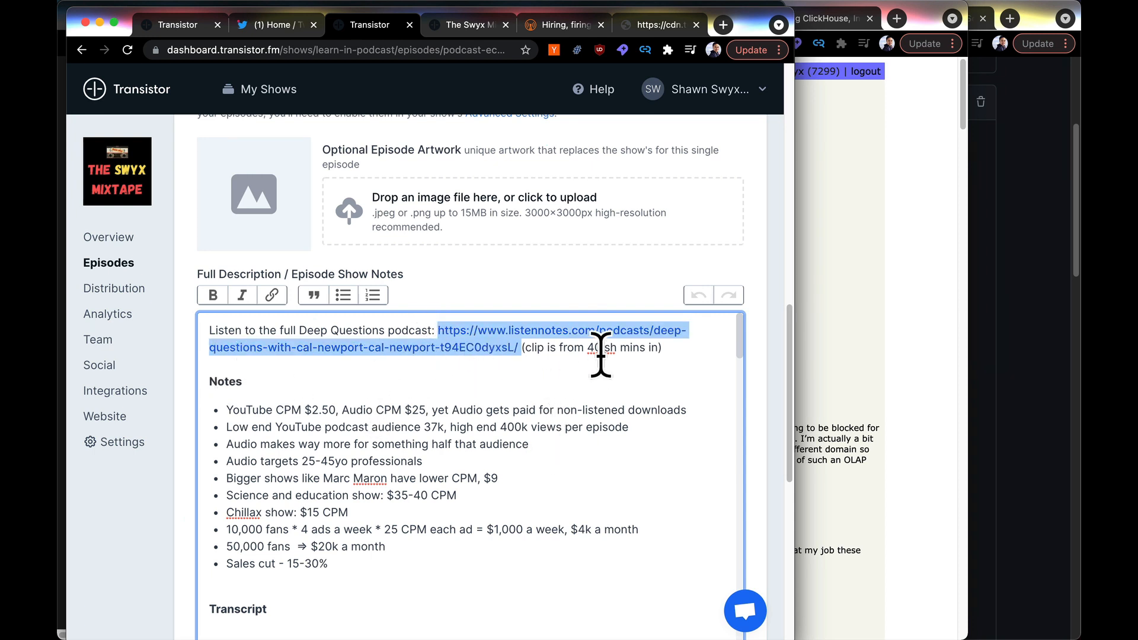
{"action": "left_click_drag", "start_coordinate": [213, 384], "coordinate": [424, 581]}
{"action": "scroll", "coordinate": [425, 581], "scroll_direction": "down", "scroll_amount": 5}
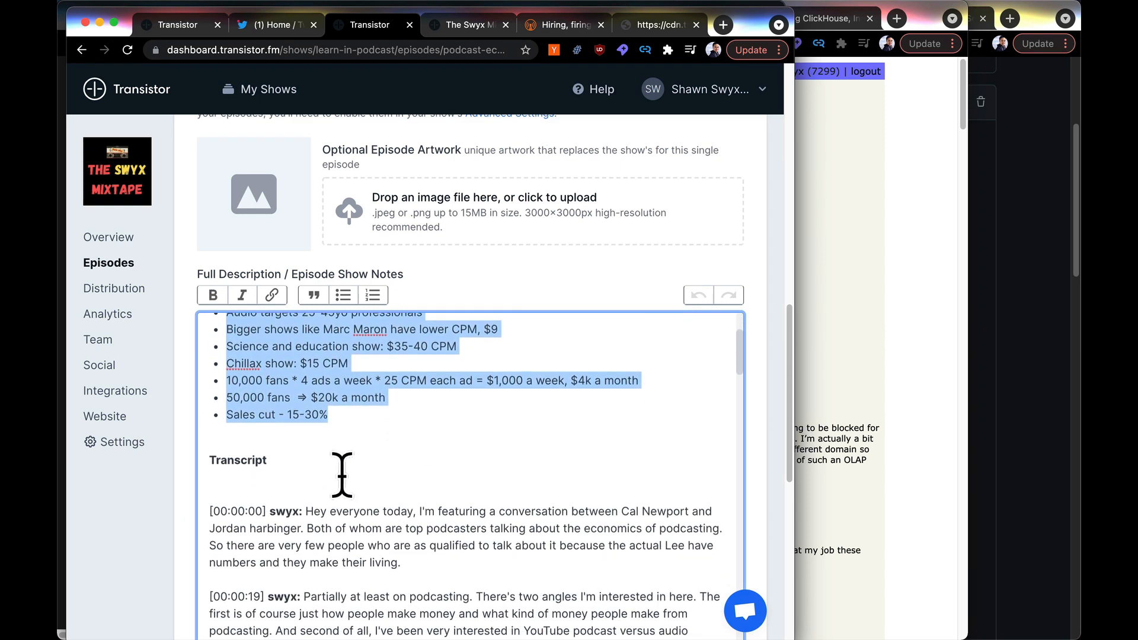
{"action": "left_click_drag", "start_coordinate": [228, 460], "coordinate": [414, 627]}
{"action": "scroll", "coordinate": [478, 555], "scroll_direction": "down", "scroll_amount": 10}
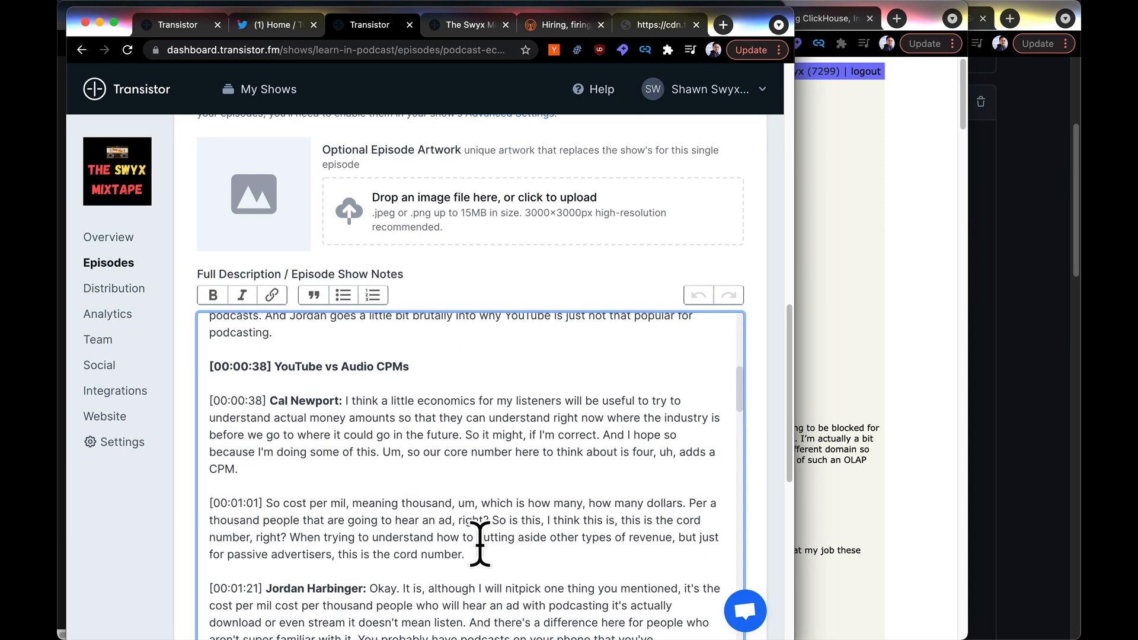
Step: Switch to Descript with the system search and examine the calnewport transcript's sections and speaker labels from its beginning
{"action": "key", "text": "super+space"}
{"action": "type", "text": "des"}
{"action": "key", "text": "Return"}
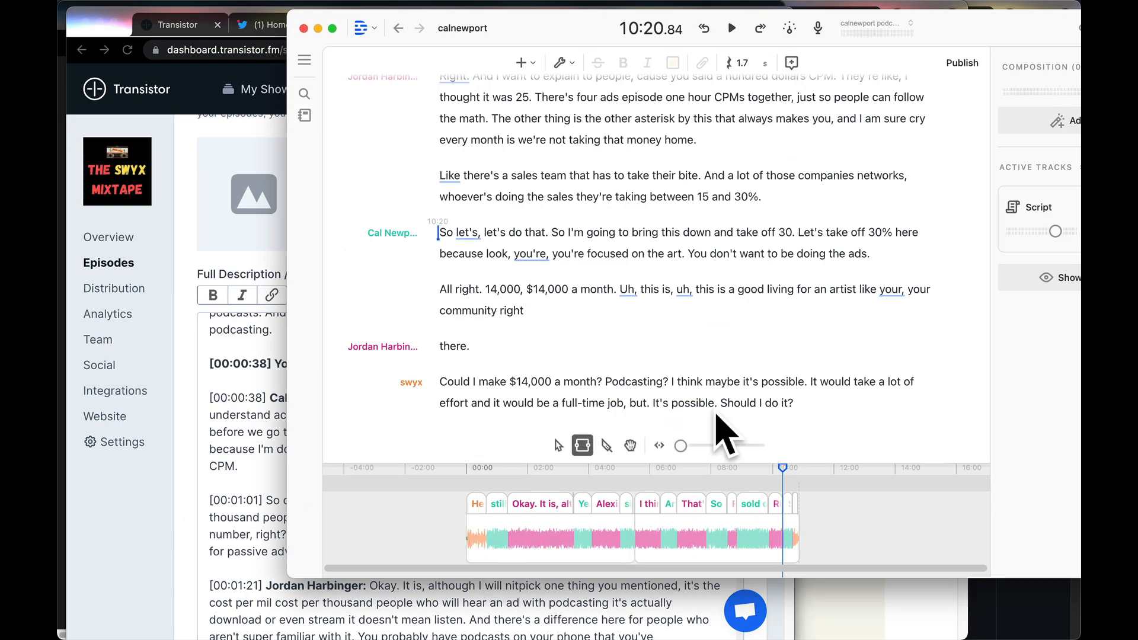
{"action": "scroll", "coordinate": [833, 301], "scroll_direction": "up", "scroll_amount": 1}
{"action": "scroll", "coordinate": [833, 301], "scroll_direction": "up", "scroll_amount": 5}
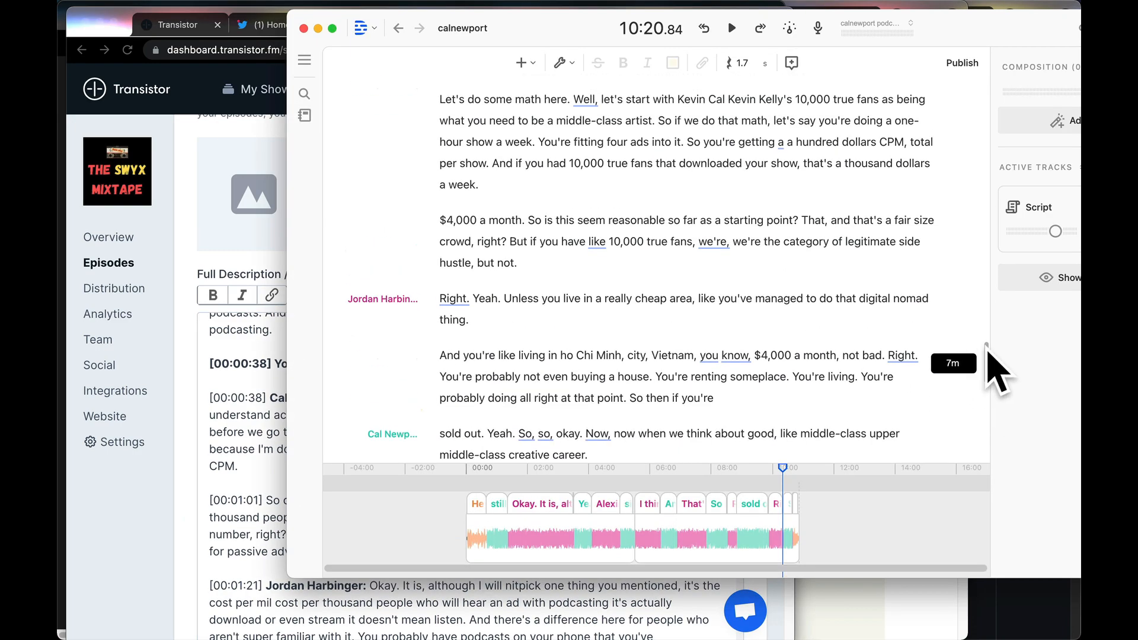
{"action": "left_click_drag", "start_coordinate": [987, 350], "coordinate": [978, 56]}
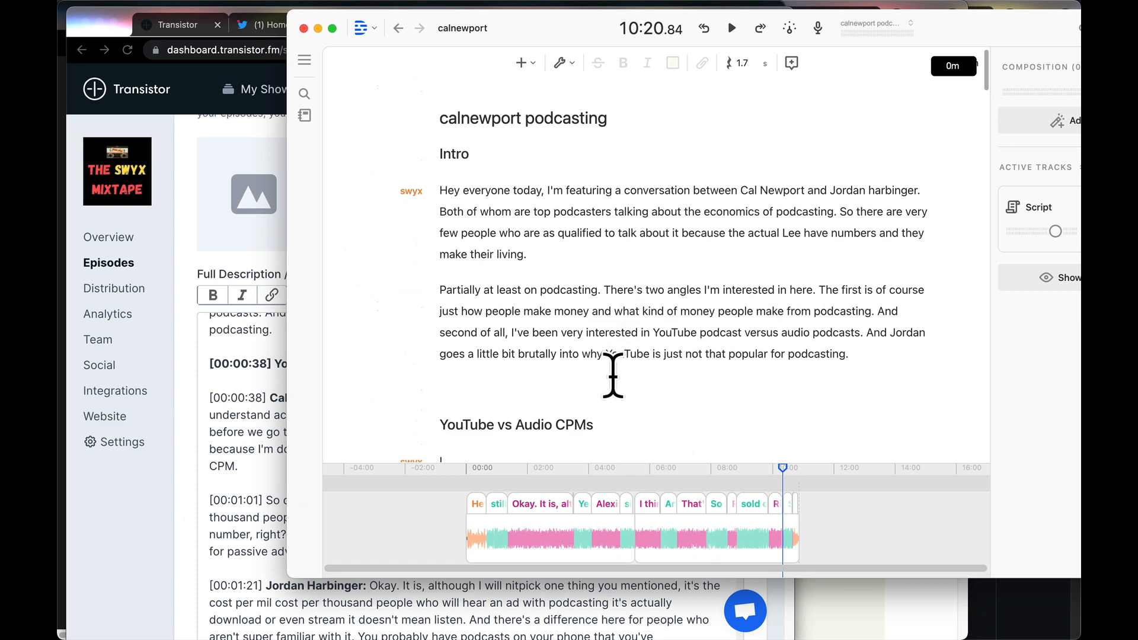
{"action": "scroll", "coordinate": [652, 273], "scroll_direction": "down", "scroll_amount": 8}
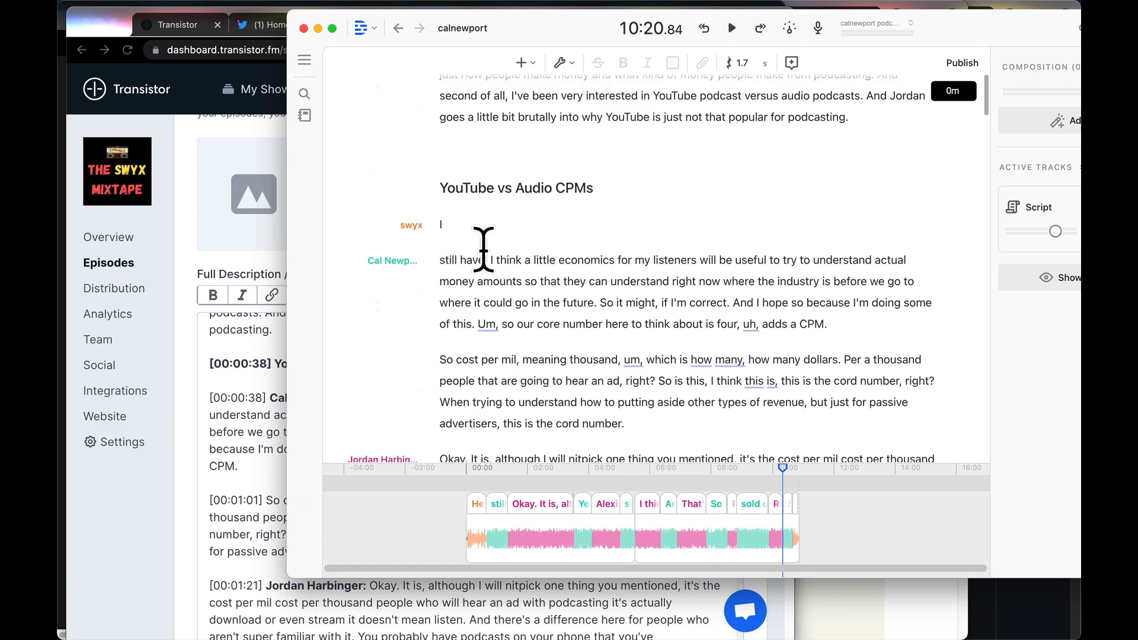
{"action": "scroll", "coordinate": [445, 330], "scroll_direction": "down", "scroll_amount": 15}
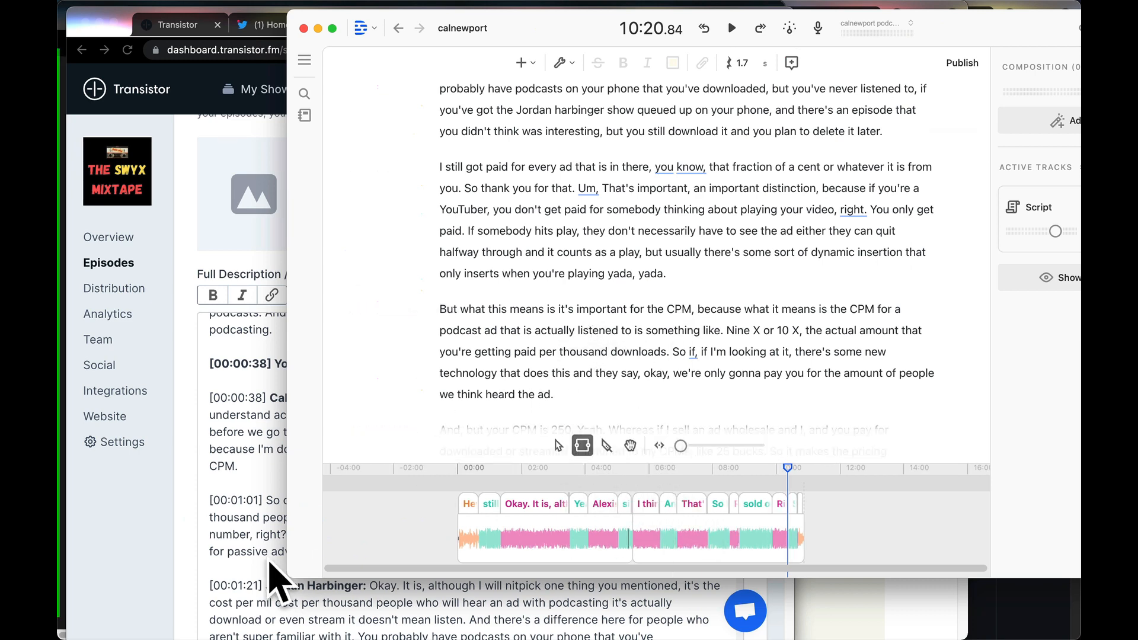
Step: Return to Transistor and browse The Swyx Mixtape's full episode list down to the older episodes
{"action": "left_click", "coordinate": [249, 525]}
{"action": "scroll", "coordinate": [287, 241], "scroll_direction": "up", "scroll_amount": 12}
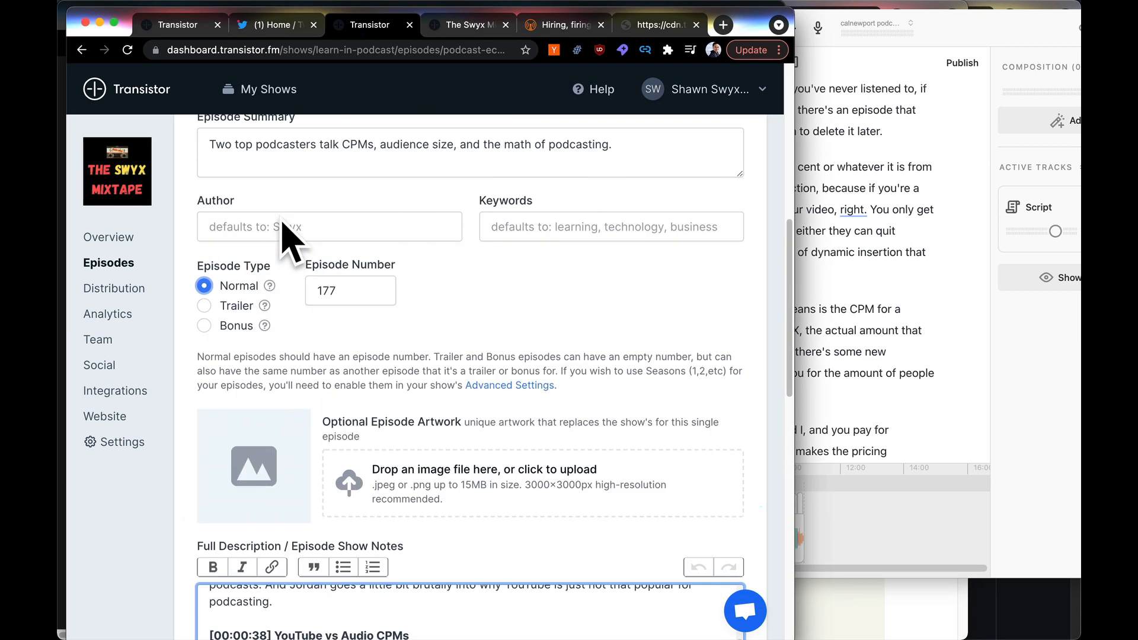
{"action": "scroll", "coordinate": [281, 220], "scroll_direction": "up", "scroll_amount": 3}
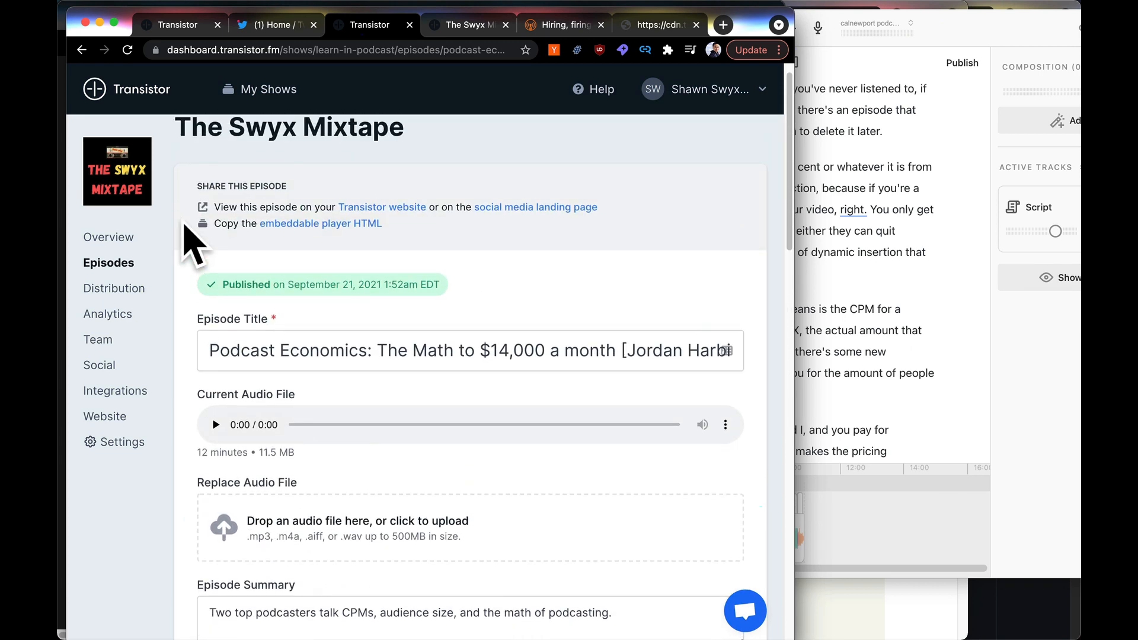
{"action": "left_click", "coordinate": [112, 263]}
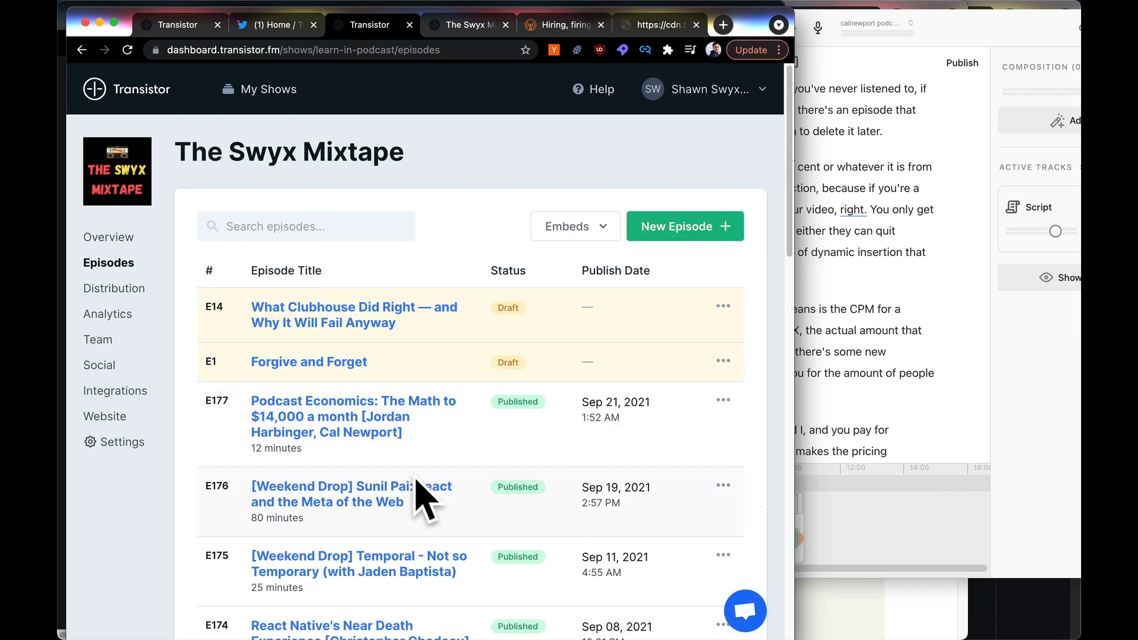
{"action": "scroll", "coordinate": [432, 457], "scroll_direction": "down", "scroll_amount": 10}
{"action": "scroll", "coordinate": [367, 415], "scroll_direction": "down", "scroll_amount": 4}
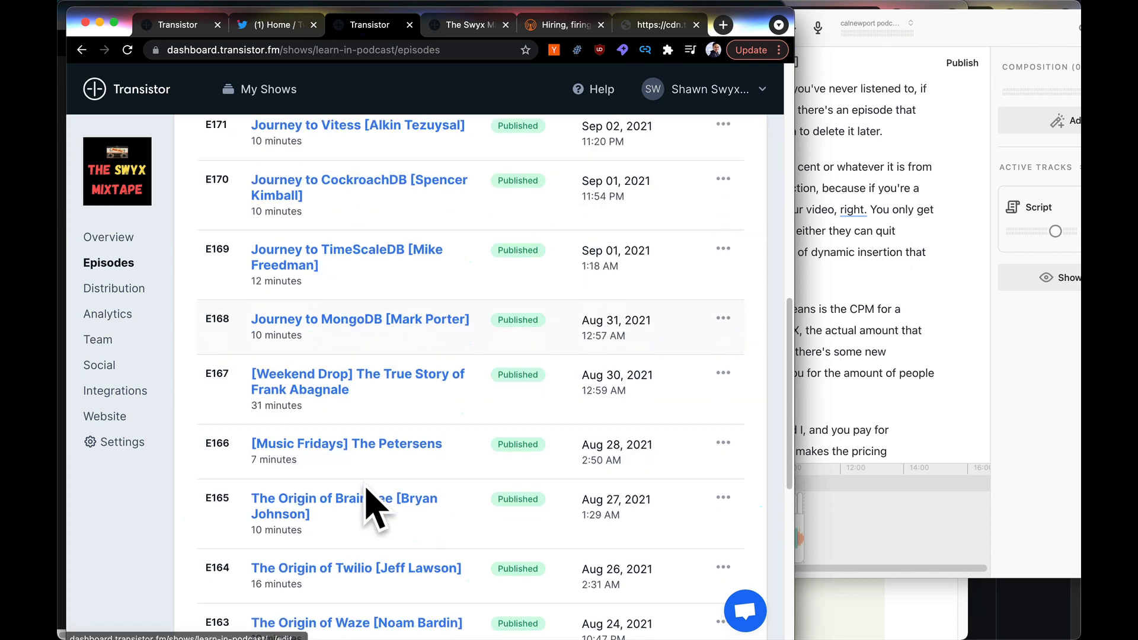